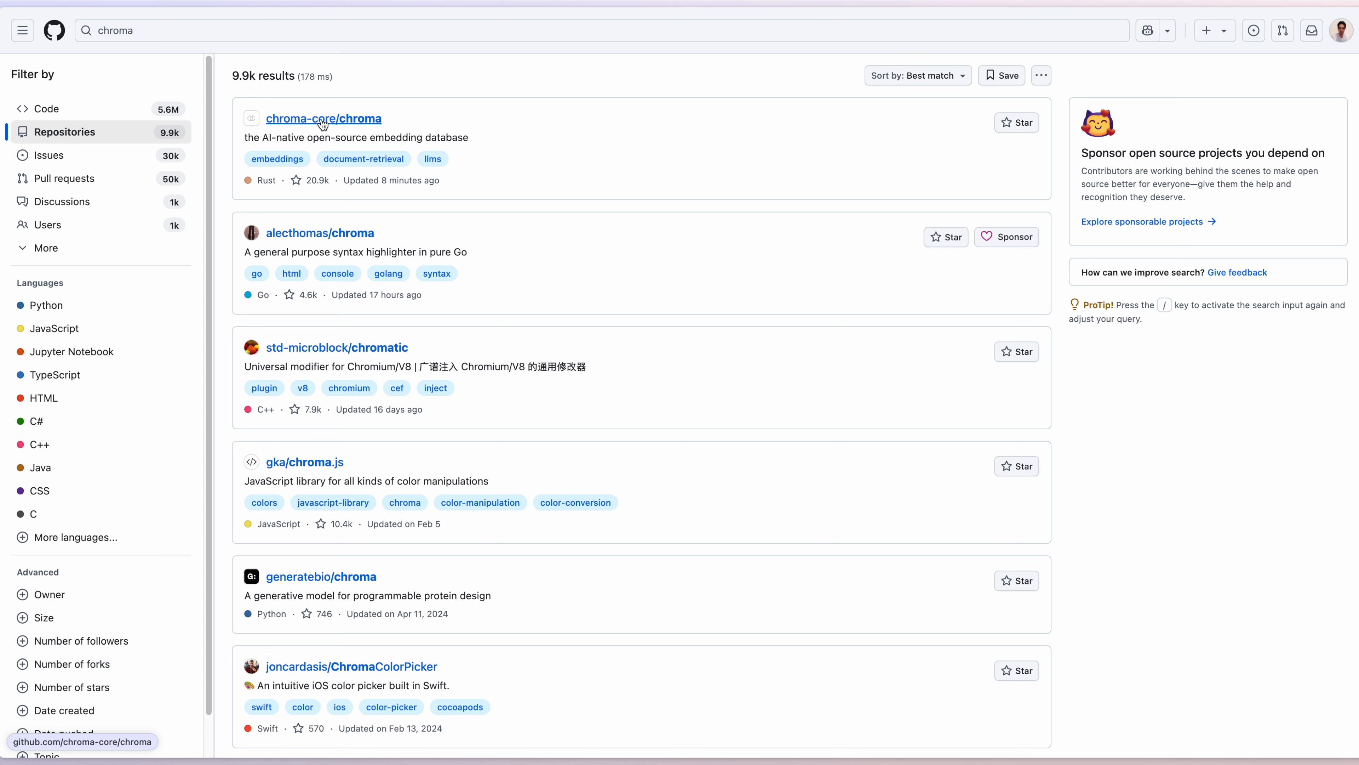
Fork the chroma-core/chroma repository into the personal account, keeping the name chroma and copying only the main branch
left_click(323, 124)
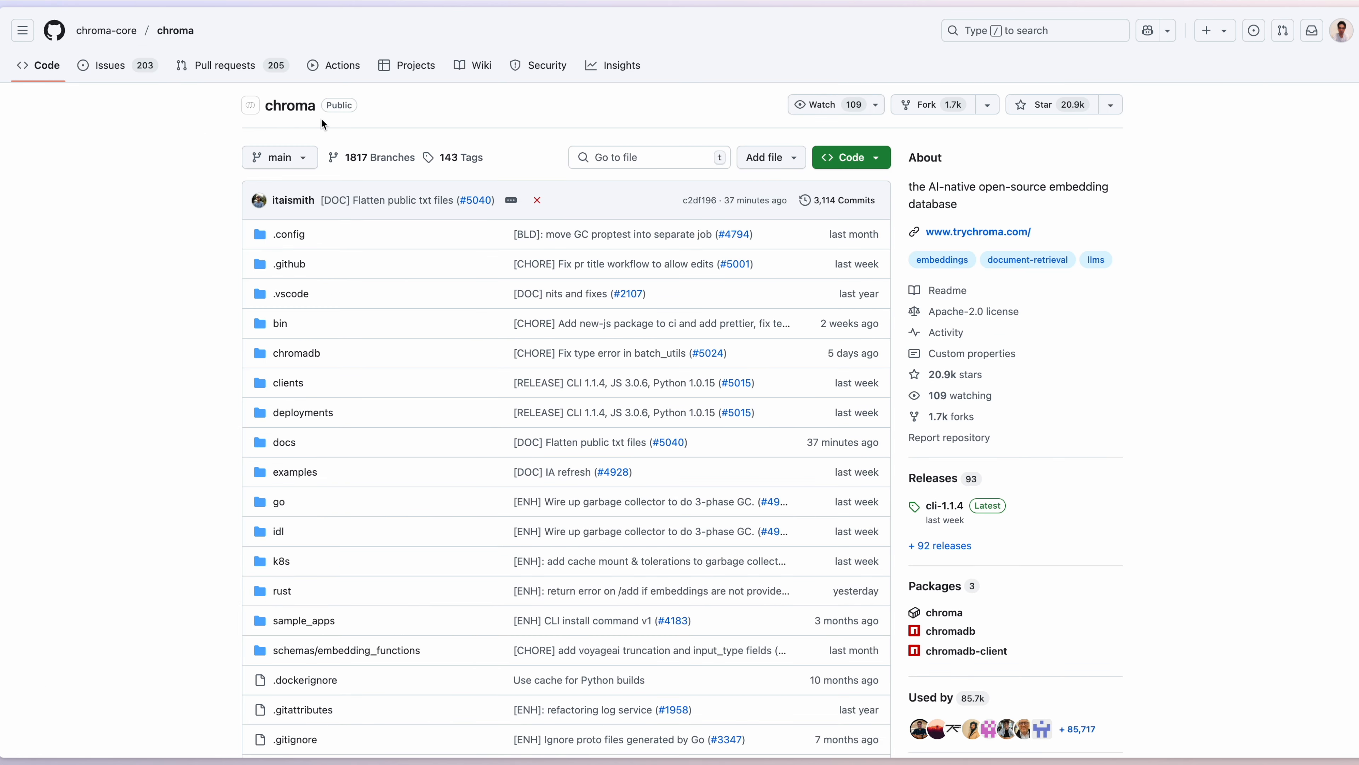
left_click(987, 105)
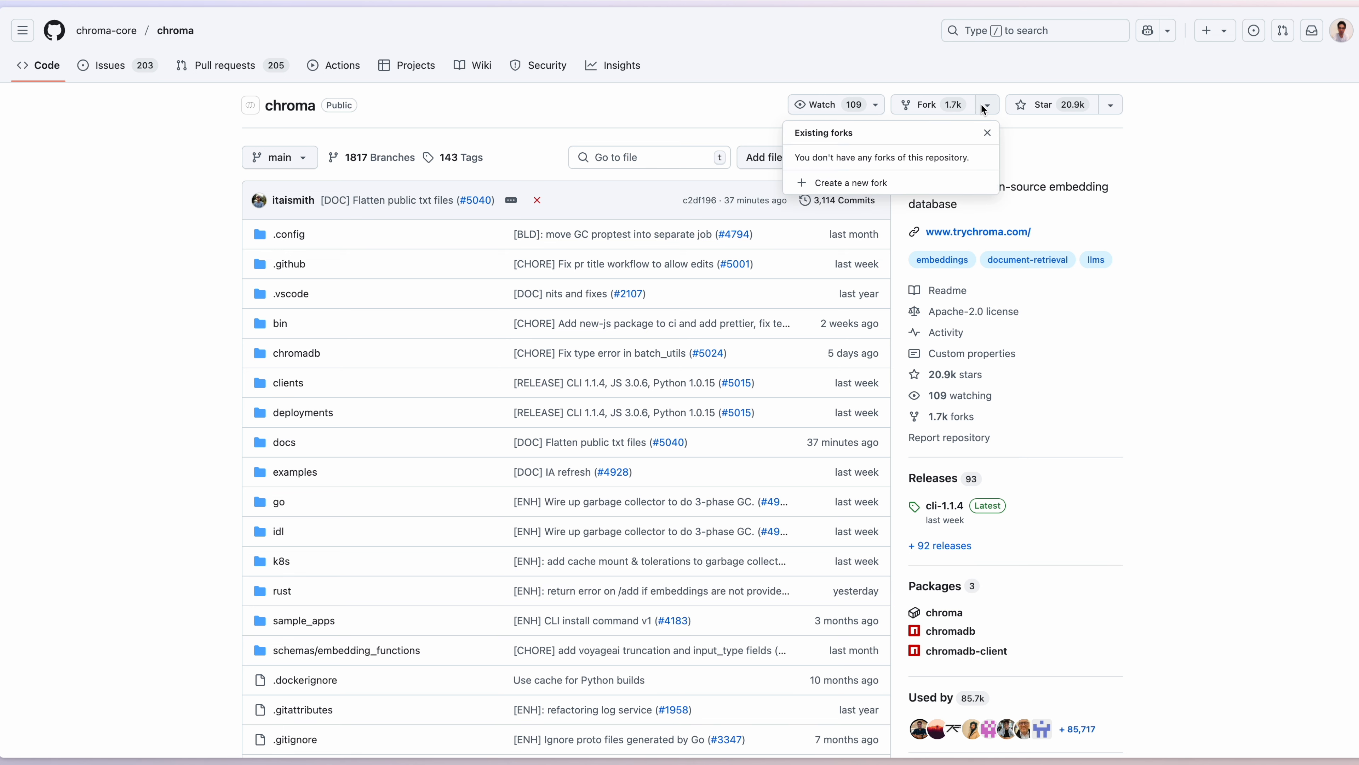
left_click(888, 181)
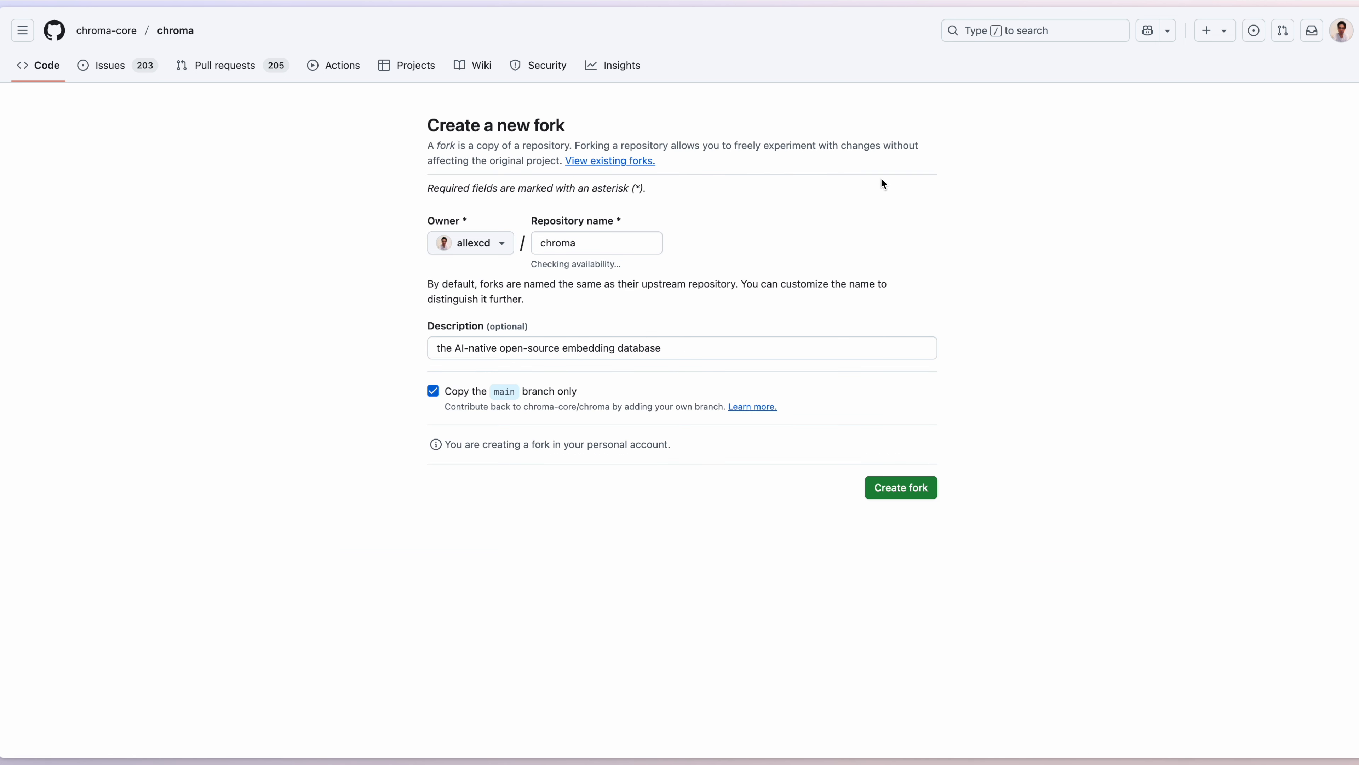
left_click(611, 249)
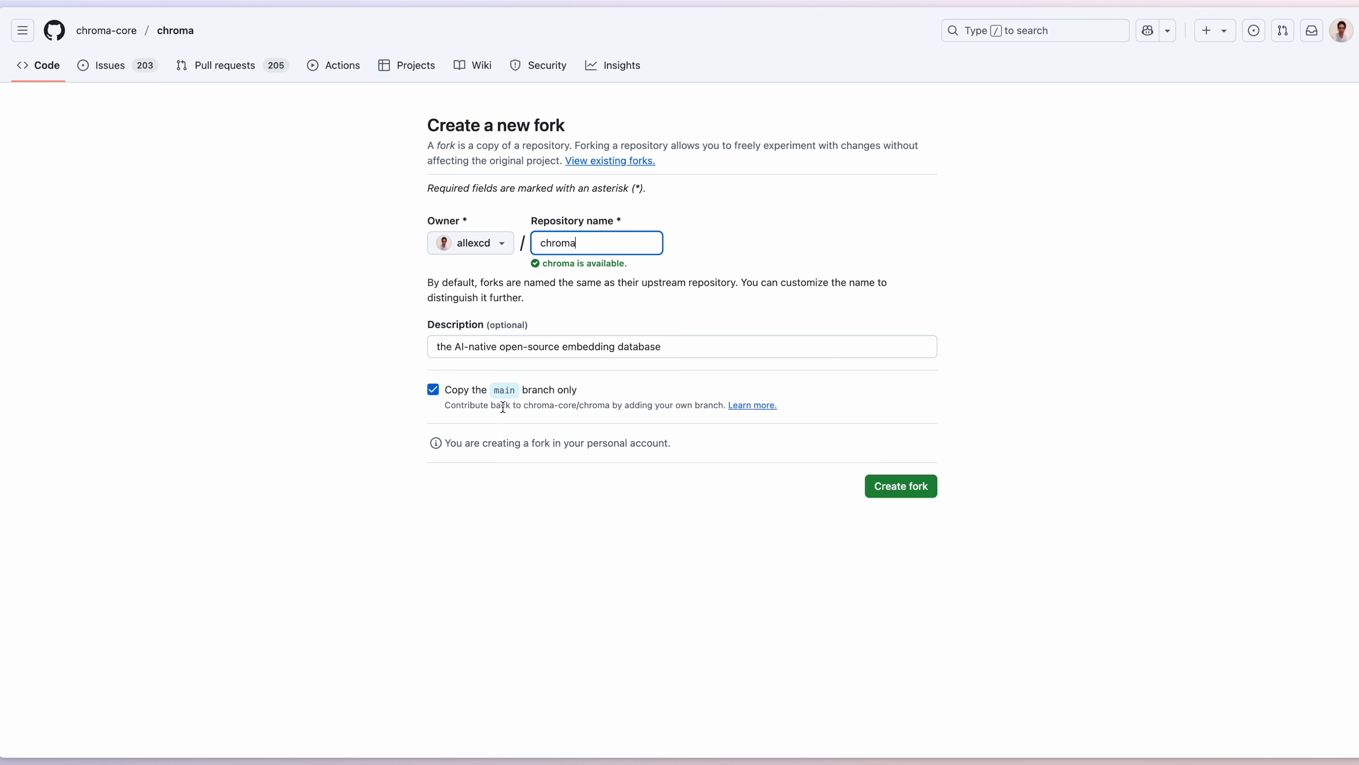
left_click(883, 485)
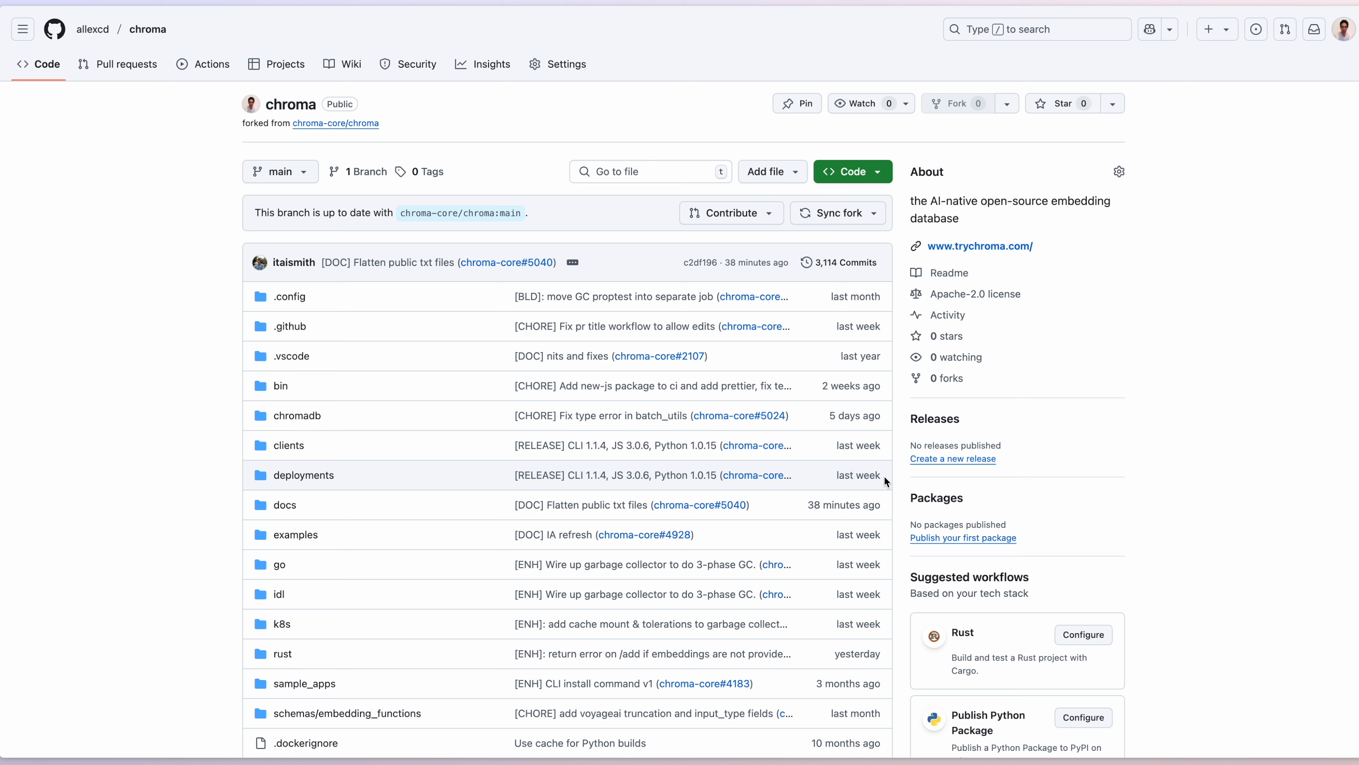
Check whether the forked chroma repository is in sync with its upstream repository
left_click(873, 221)
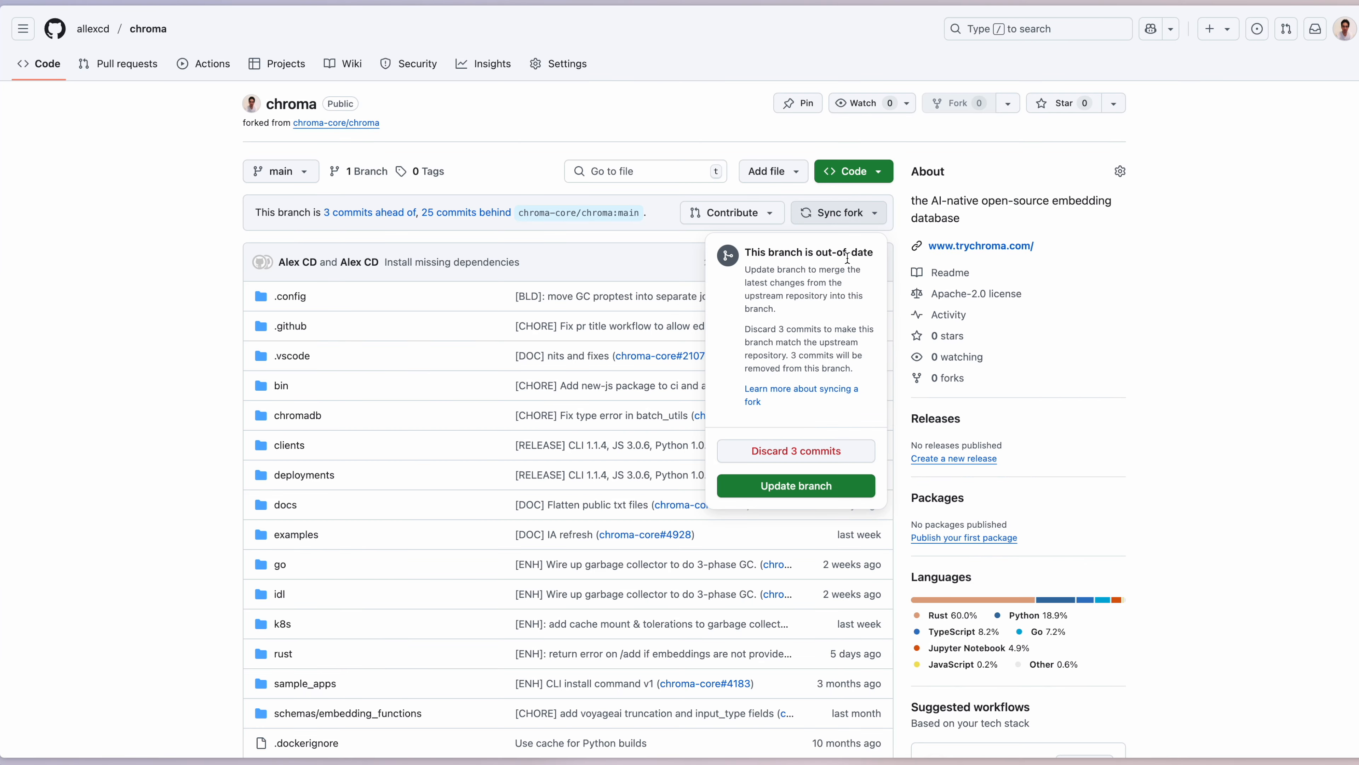
left_click_drag(815, 253, 882, 257)
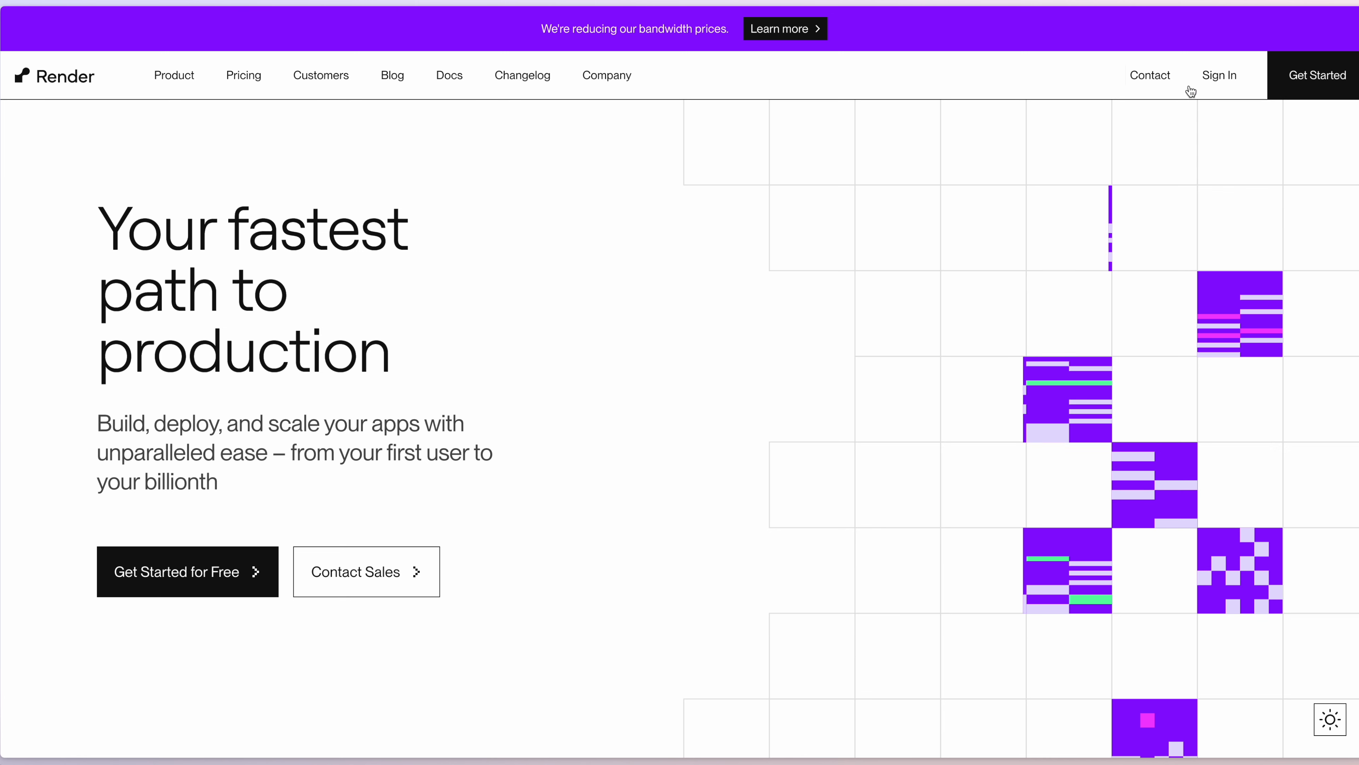
Switch to Render, sign in with the prefilled credentials and start a new web service
left_click(1219, 76)
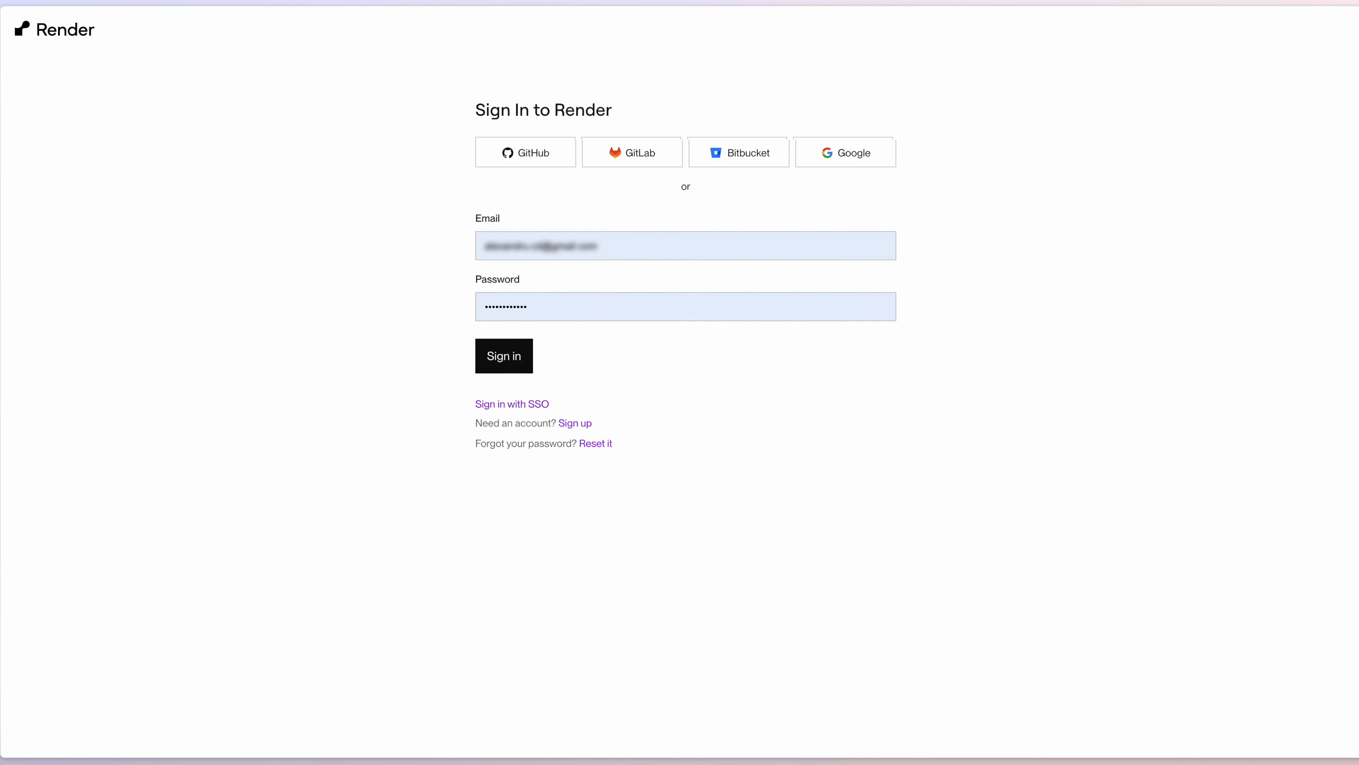
left_click(482, 355)
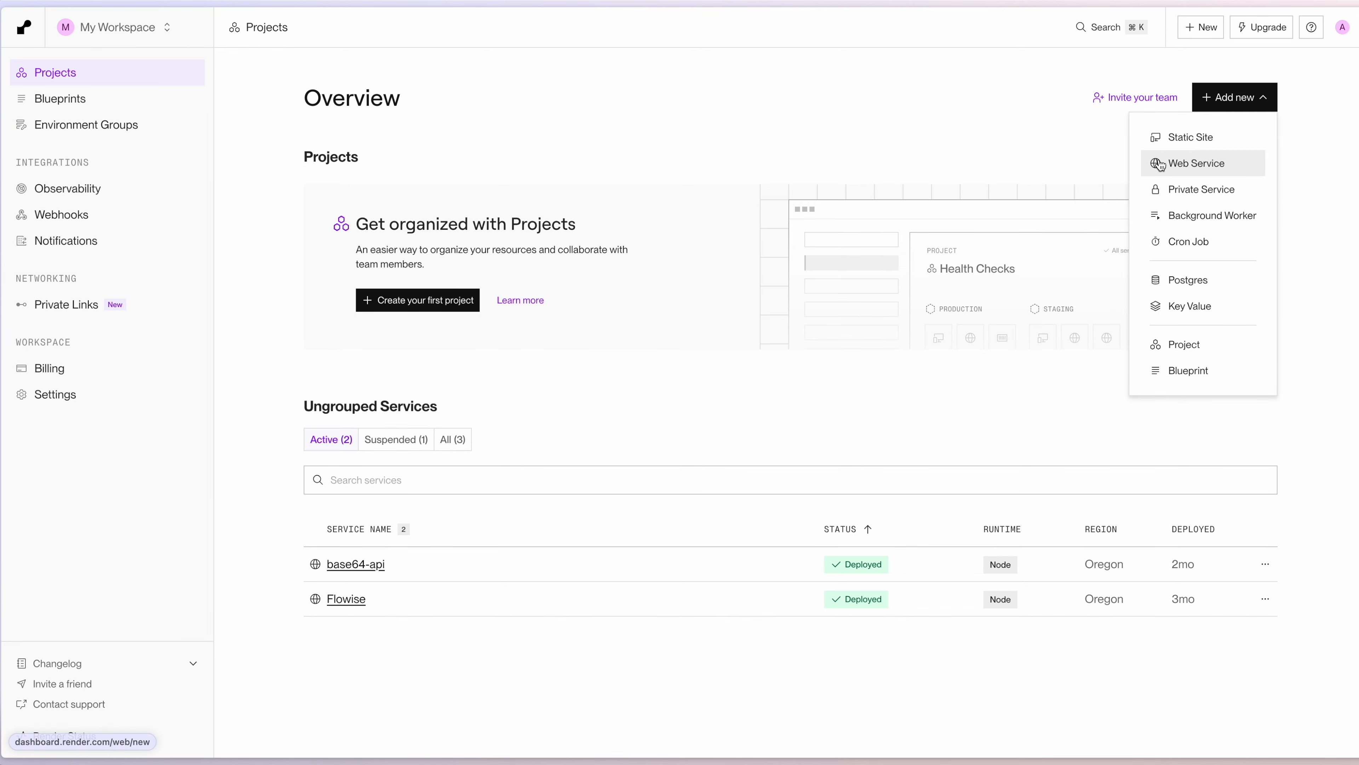
left_click(1230, 166)
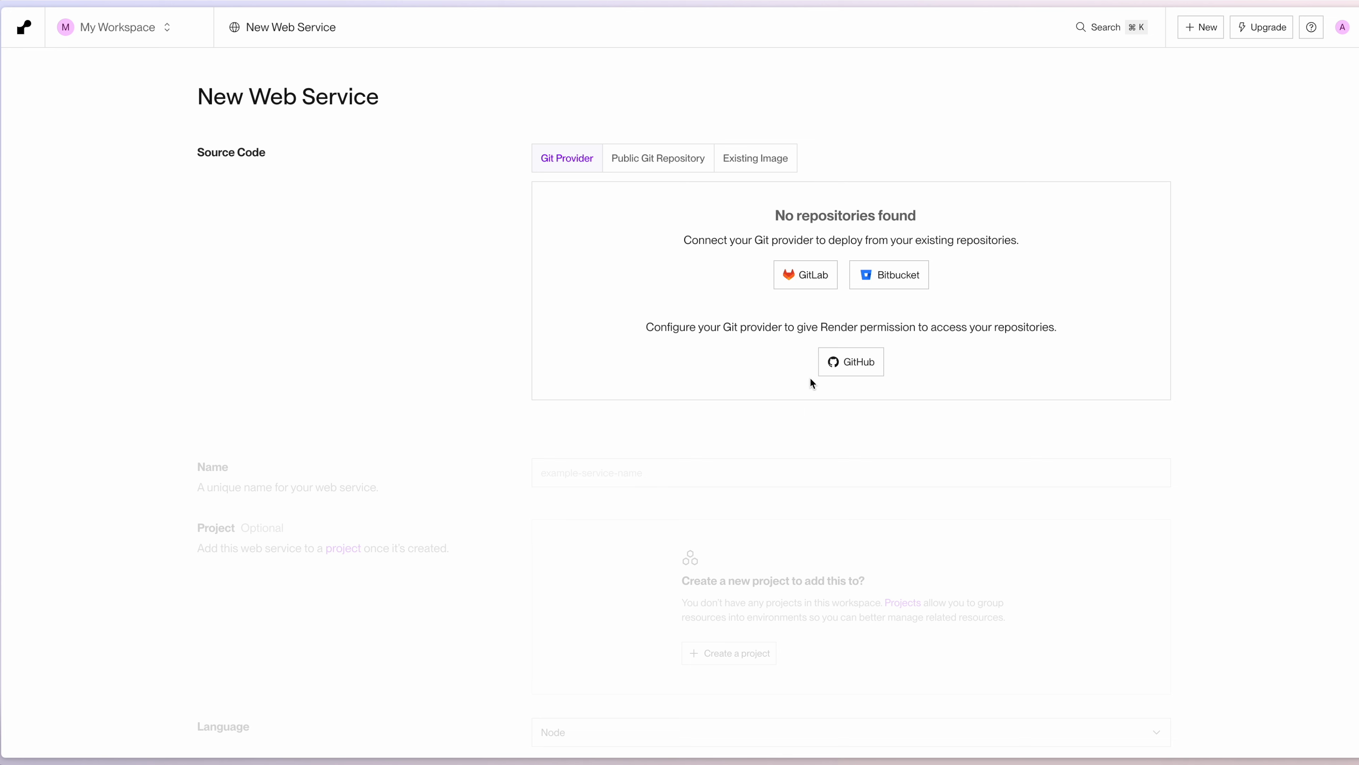
Install Render on the GitHub account for all repositories and choose the chroma fork as the service's source code
left_click(850, 374)
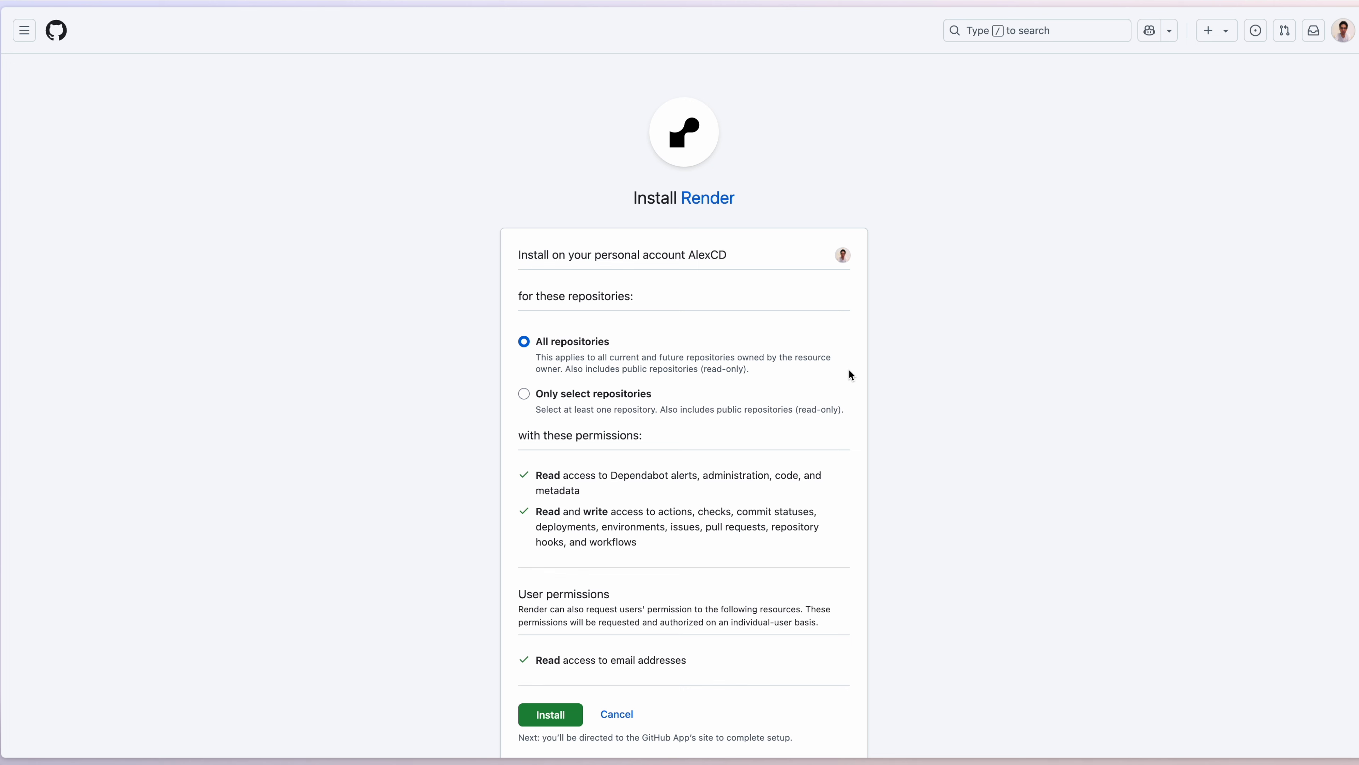
scroll(821, 374, "down", 1)
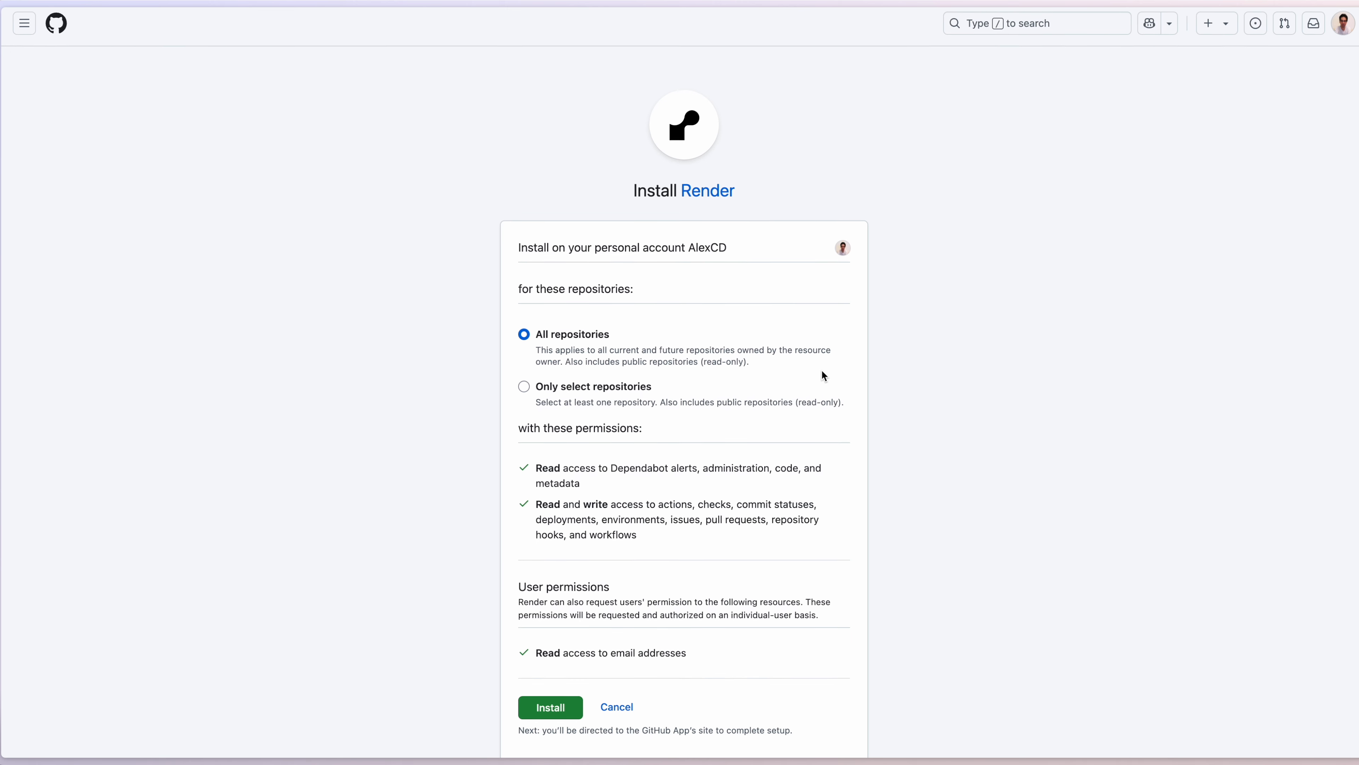
left_click(548, 707)
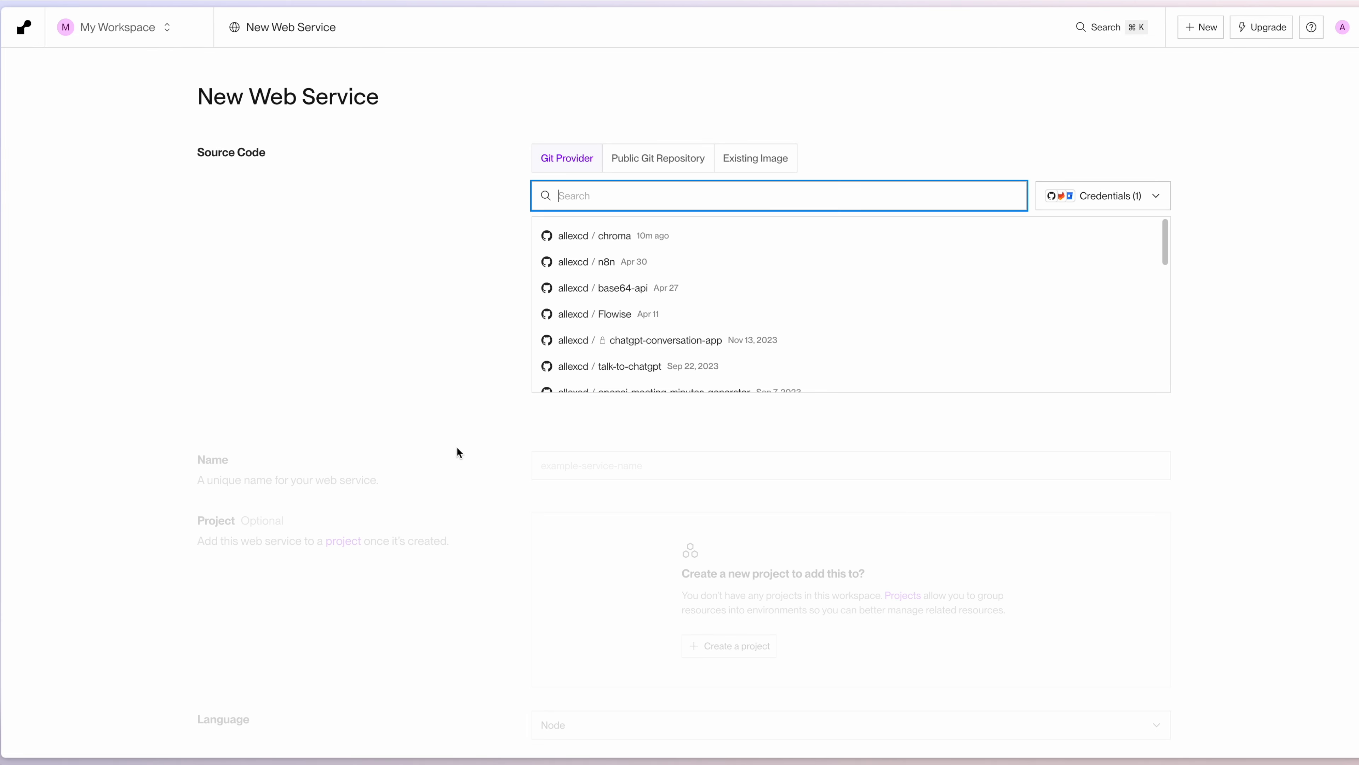
left_click(612, 238)
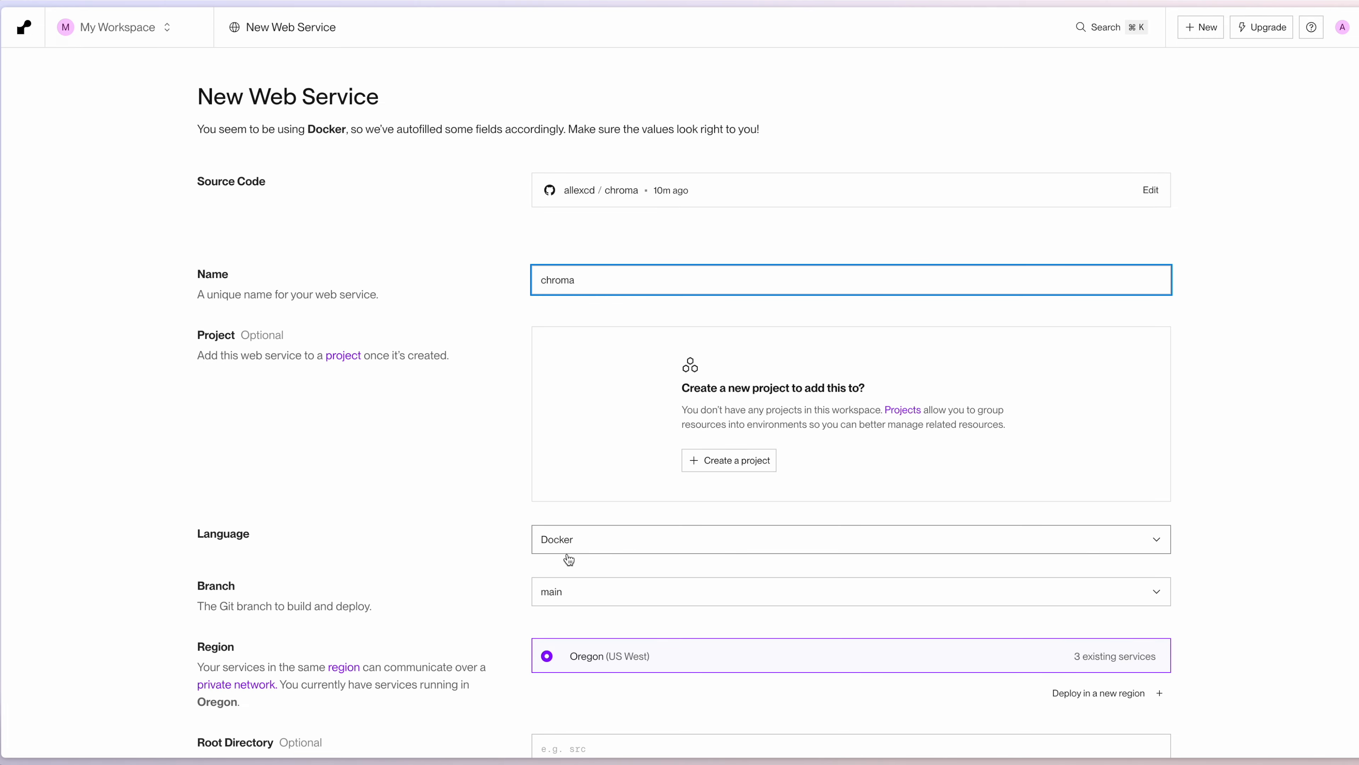
Set the web service's region to Frankfurt (EU Central) and its instance type to Starter
scroll(569, 552, "down", 2)
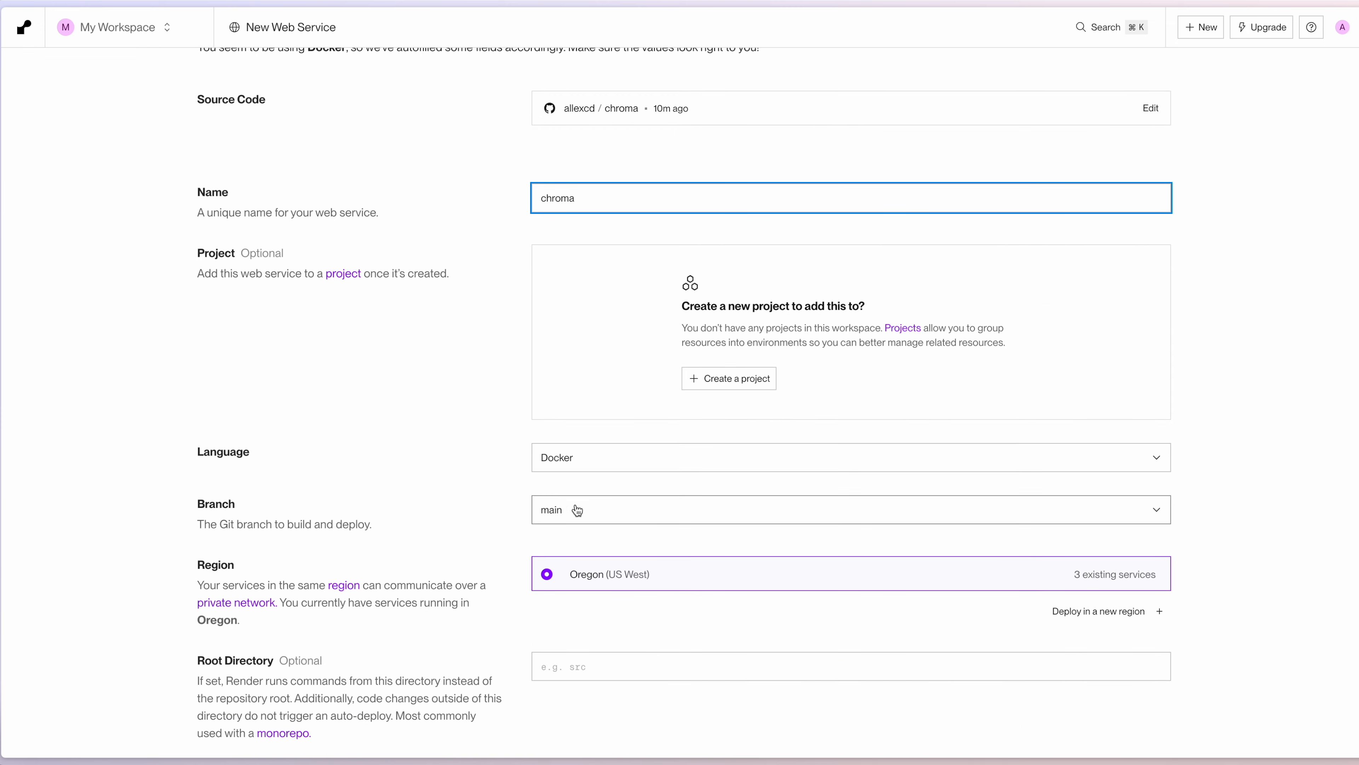
scroll(615, 512, "down", 6)
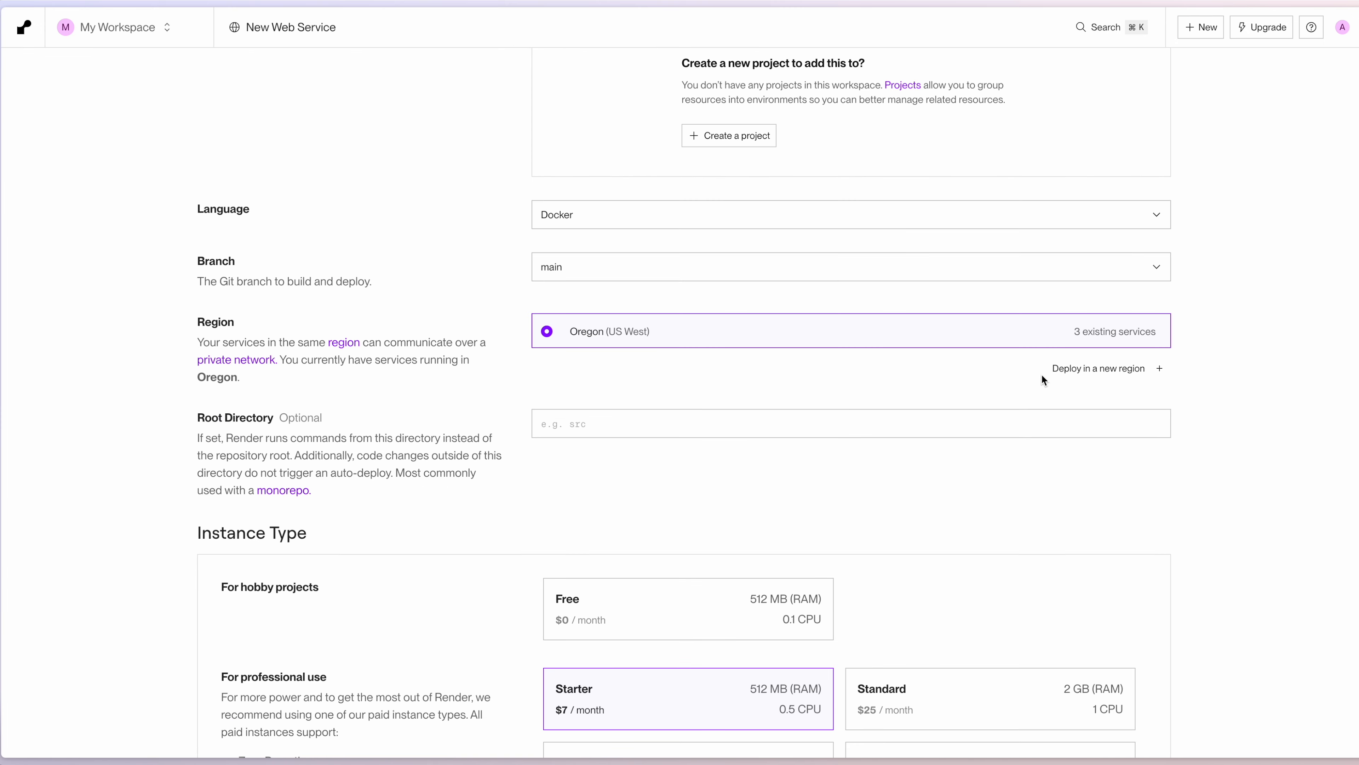
left_click(1073, 372)
left_click(1061, 406)
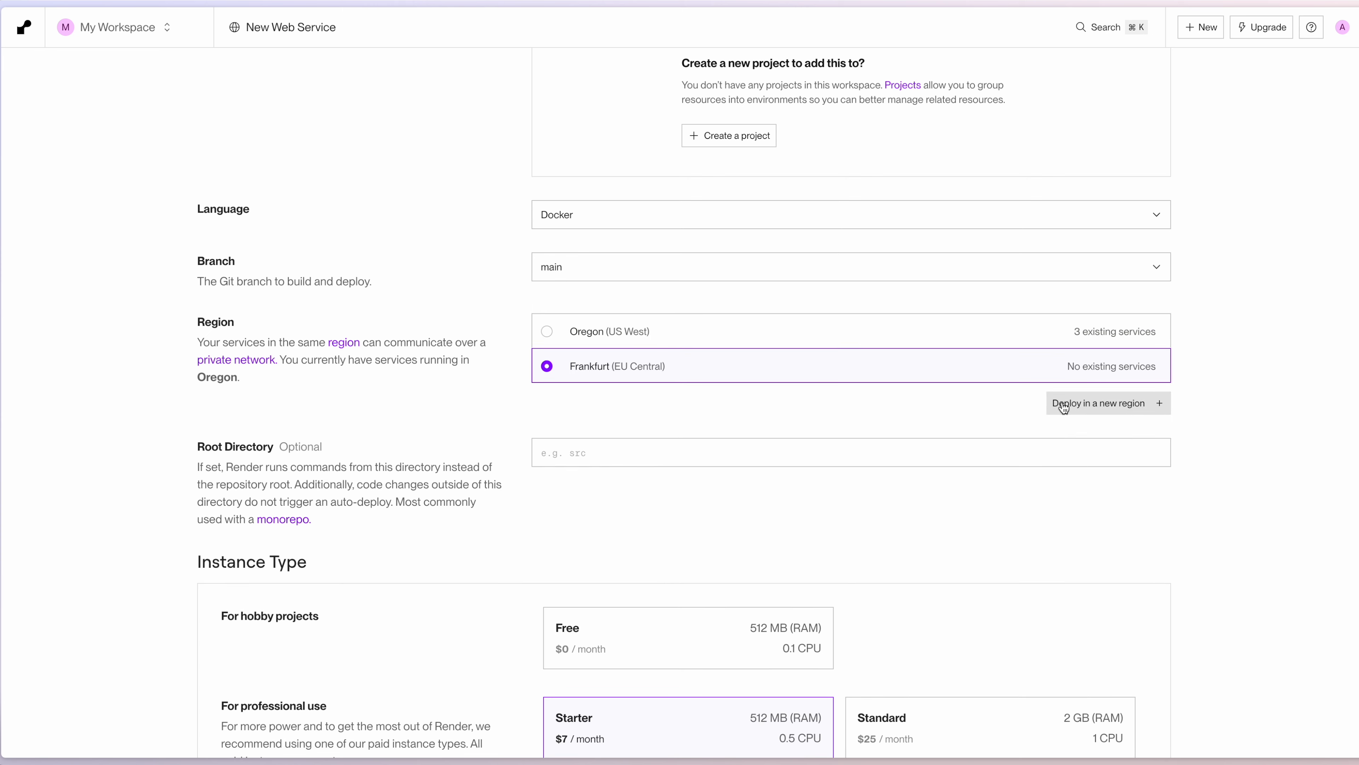
scroll(714, 410, "down", 7)
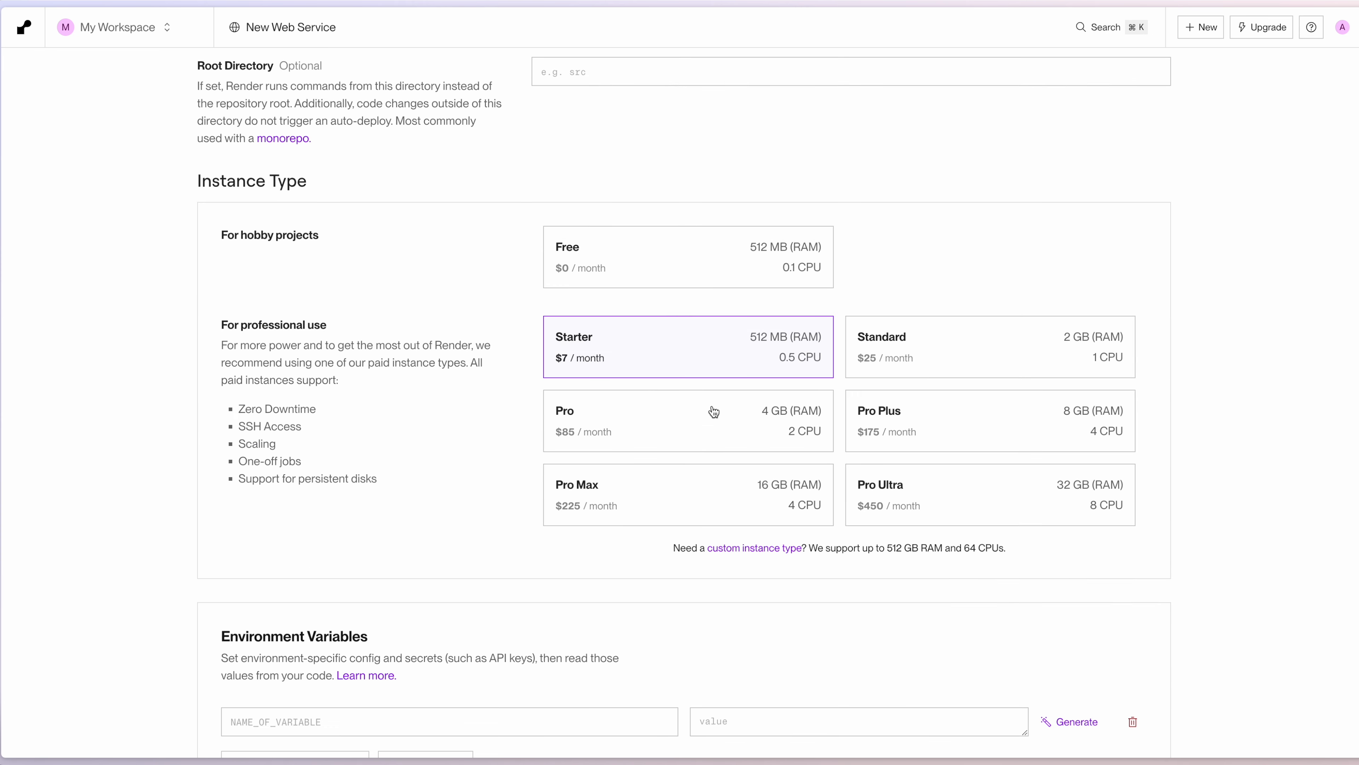
left_click(646, 263)
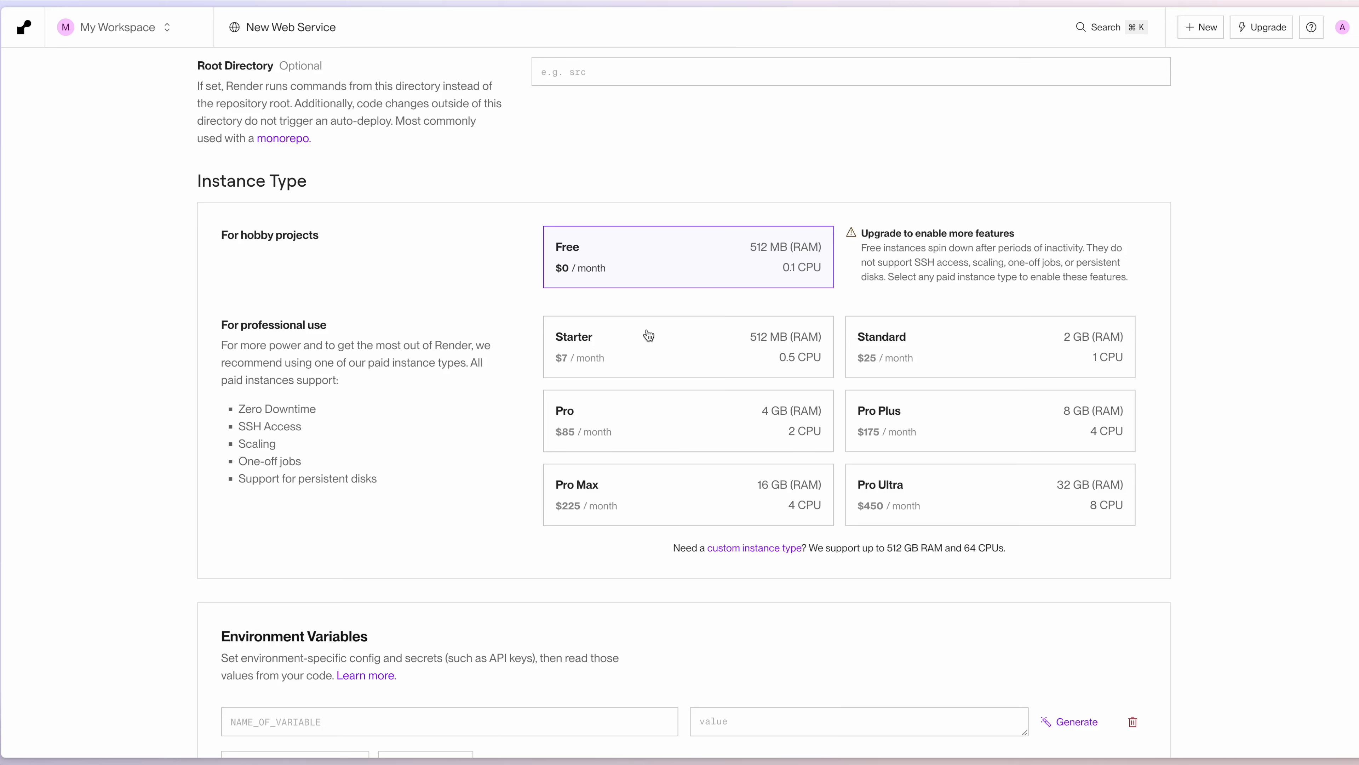
left_click(650, 346)
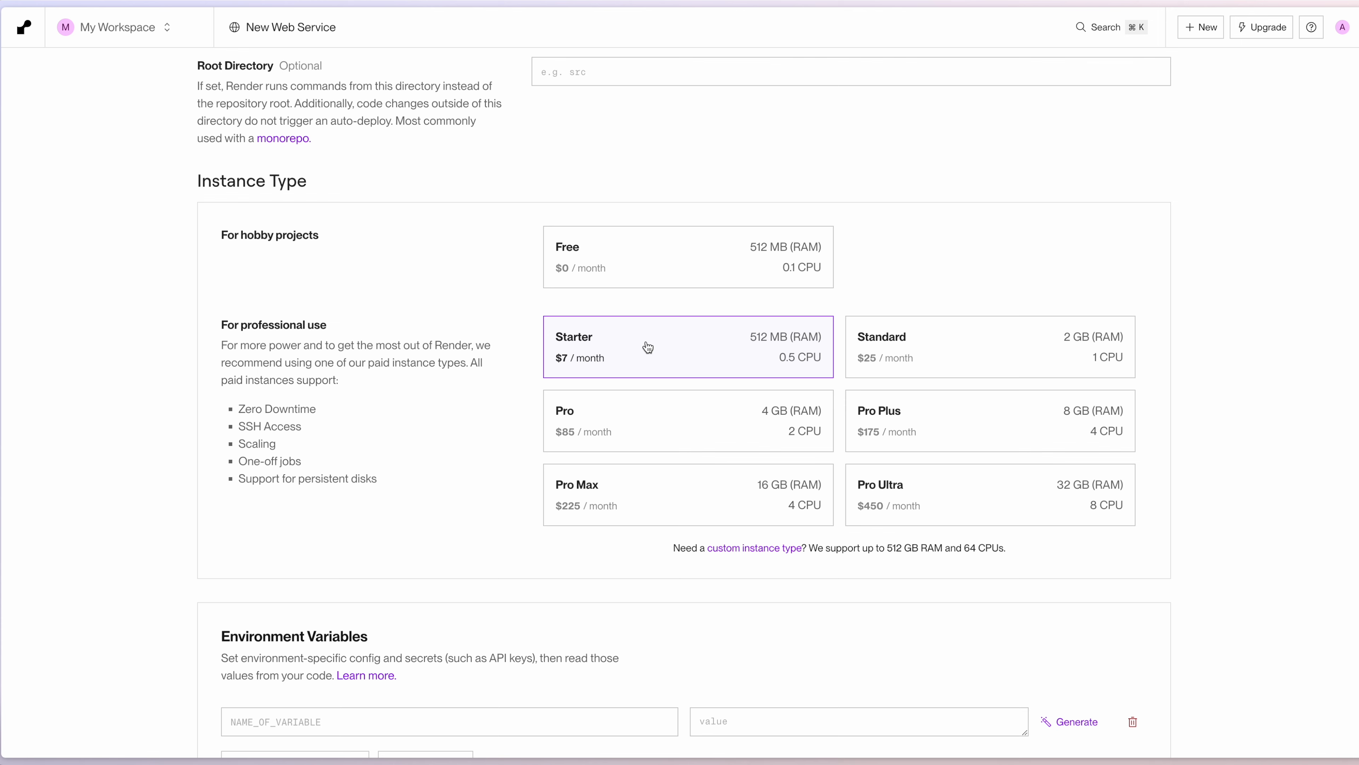
Define the environment variable CHROMA_HOST_ADDR with the value 0.0.0.0
scroll(648, 347, "down", 5)
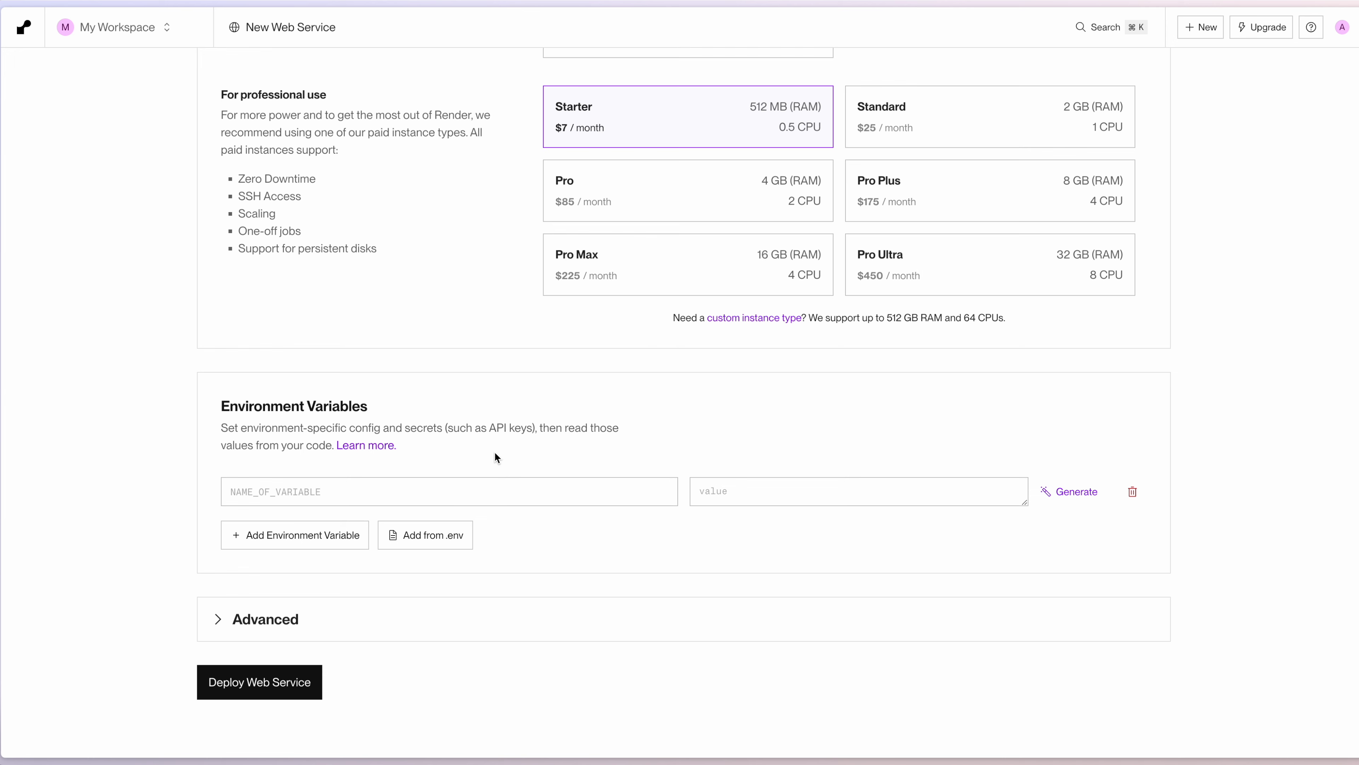
left_click(482, 487)
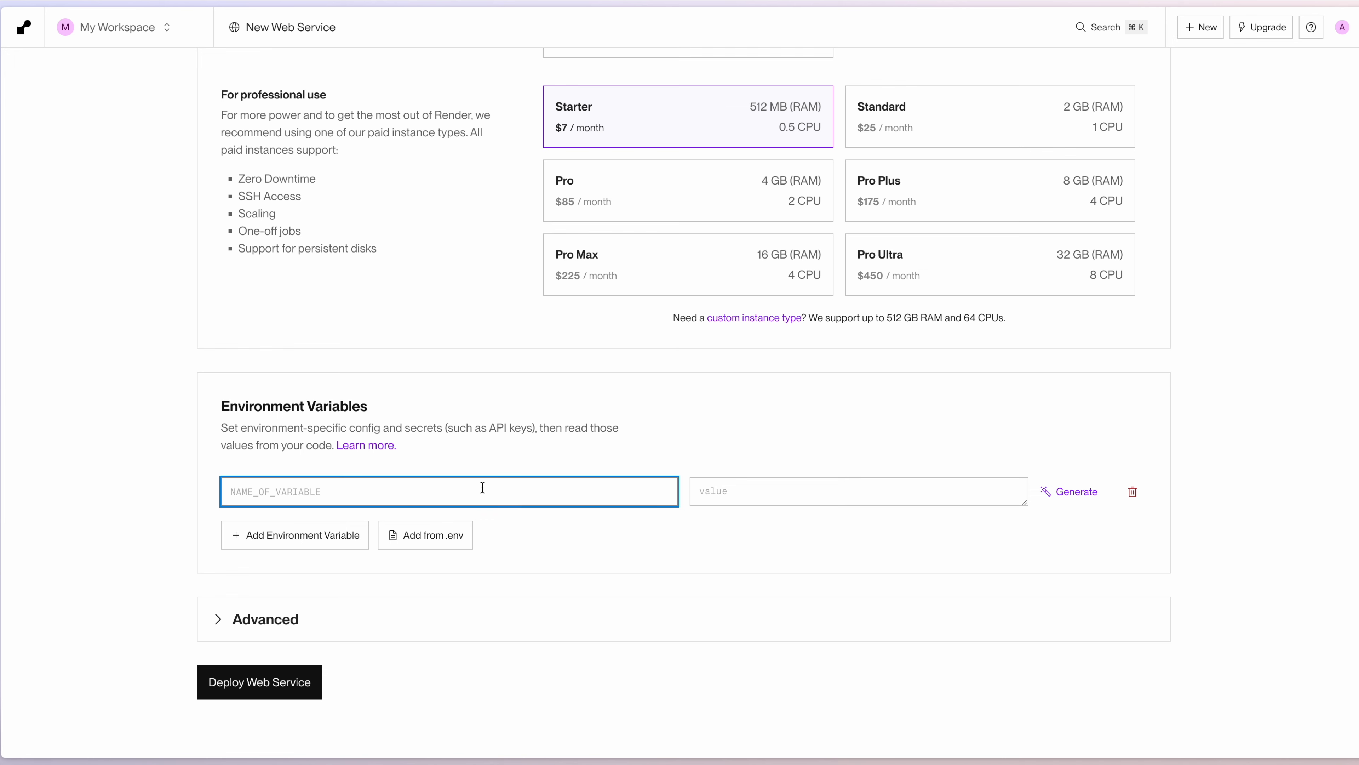
scroll(483, 487, "up", 1)
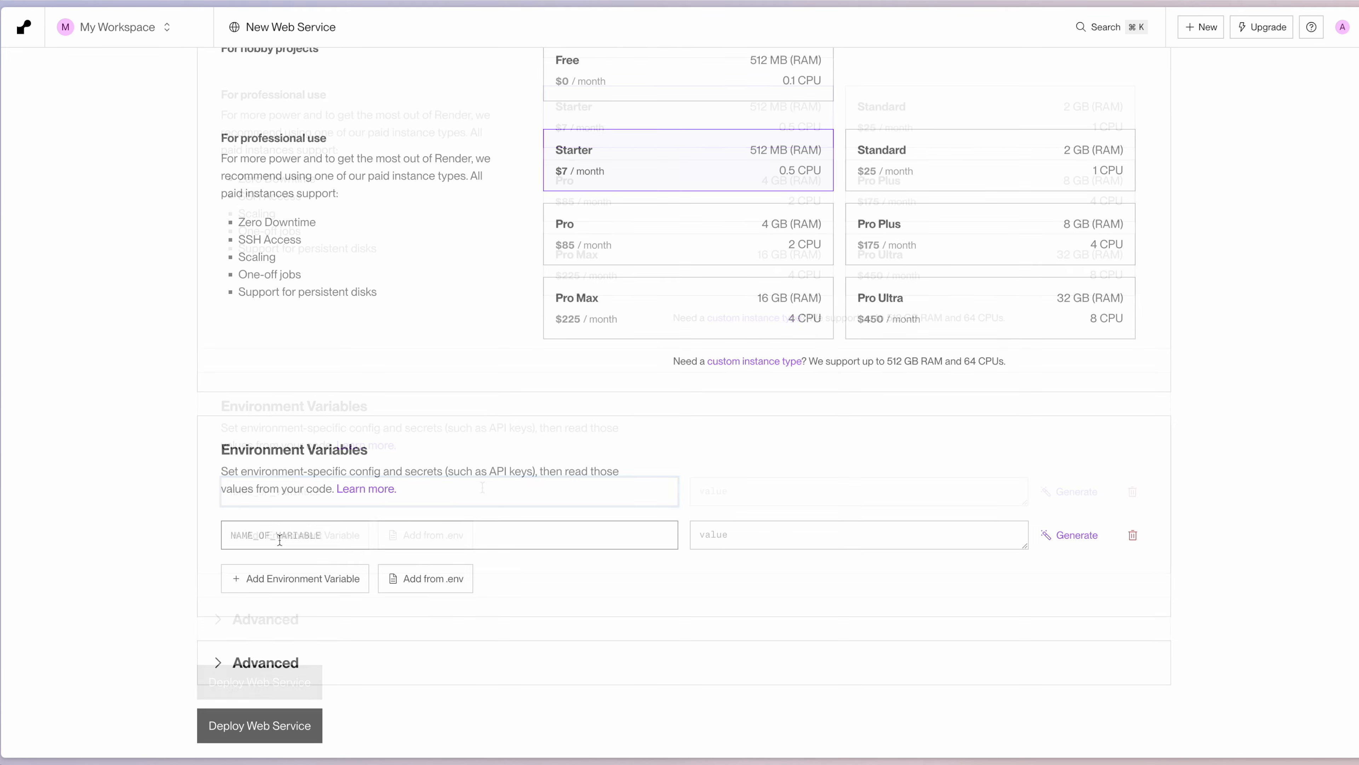
type("CHR")
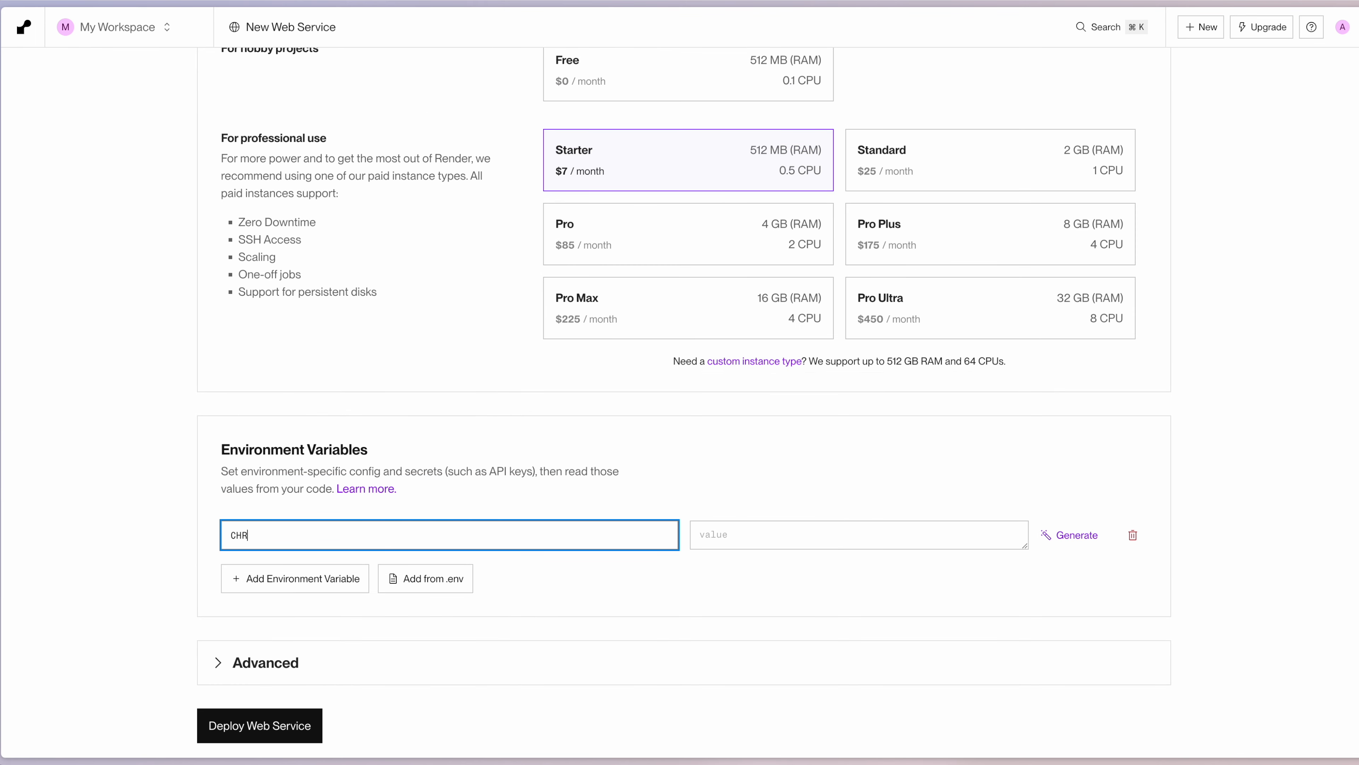
type("OMA_HOST_ADDR")
key("Tab")
type("0")
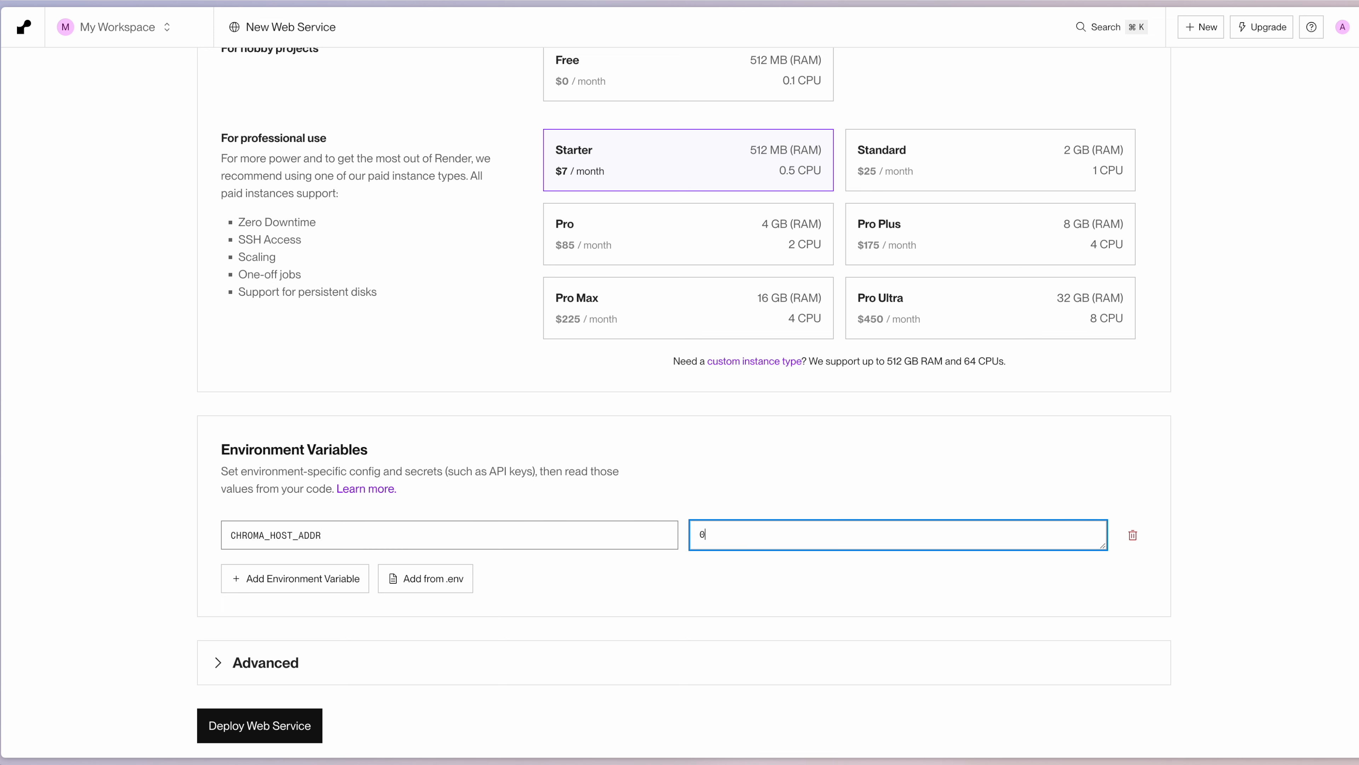
type(".0.0.0")
left_click(610, 573)
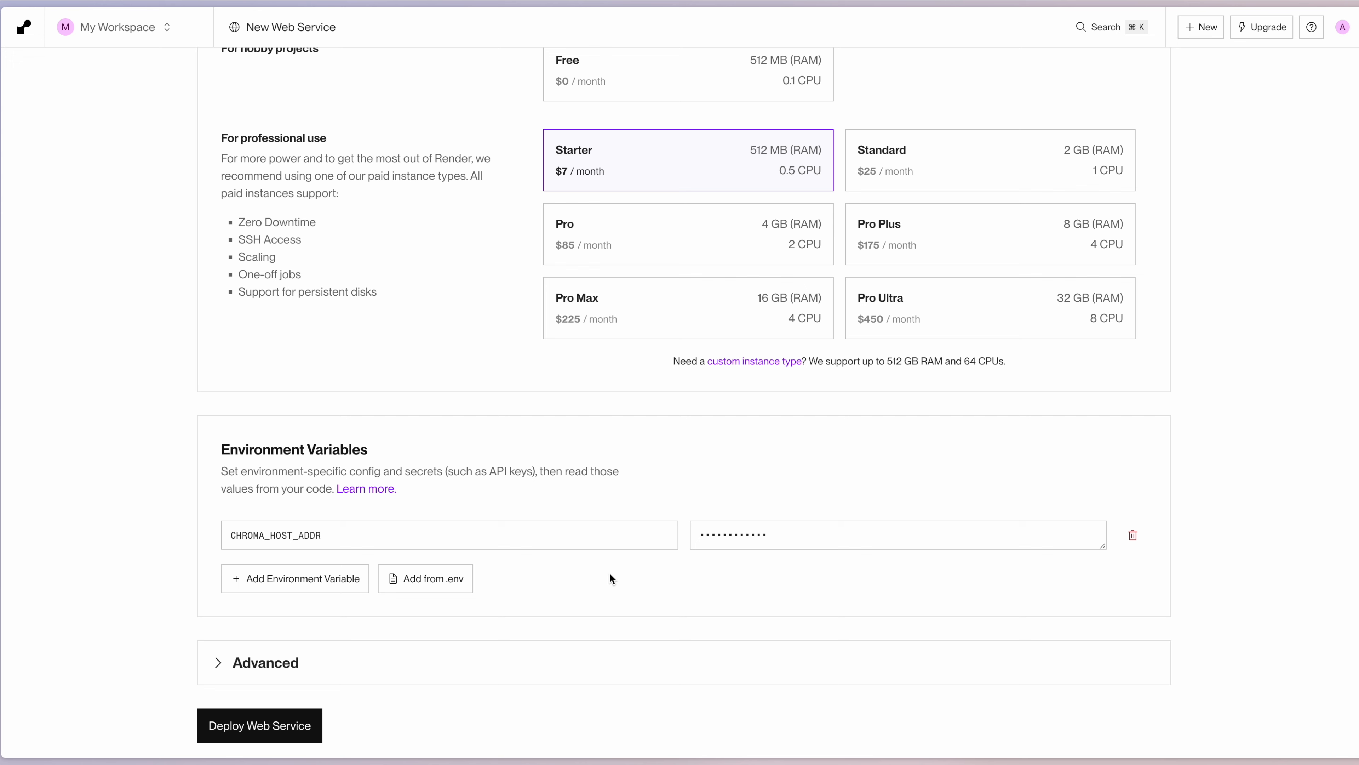
Add a second environment variable, CHROMA_HOST_PORT, with the value 10000
left_click(304, 577)
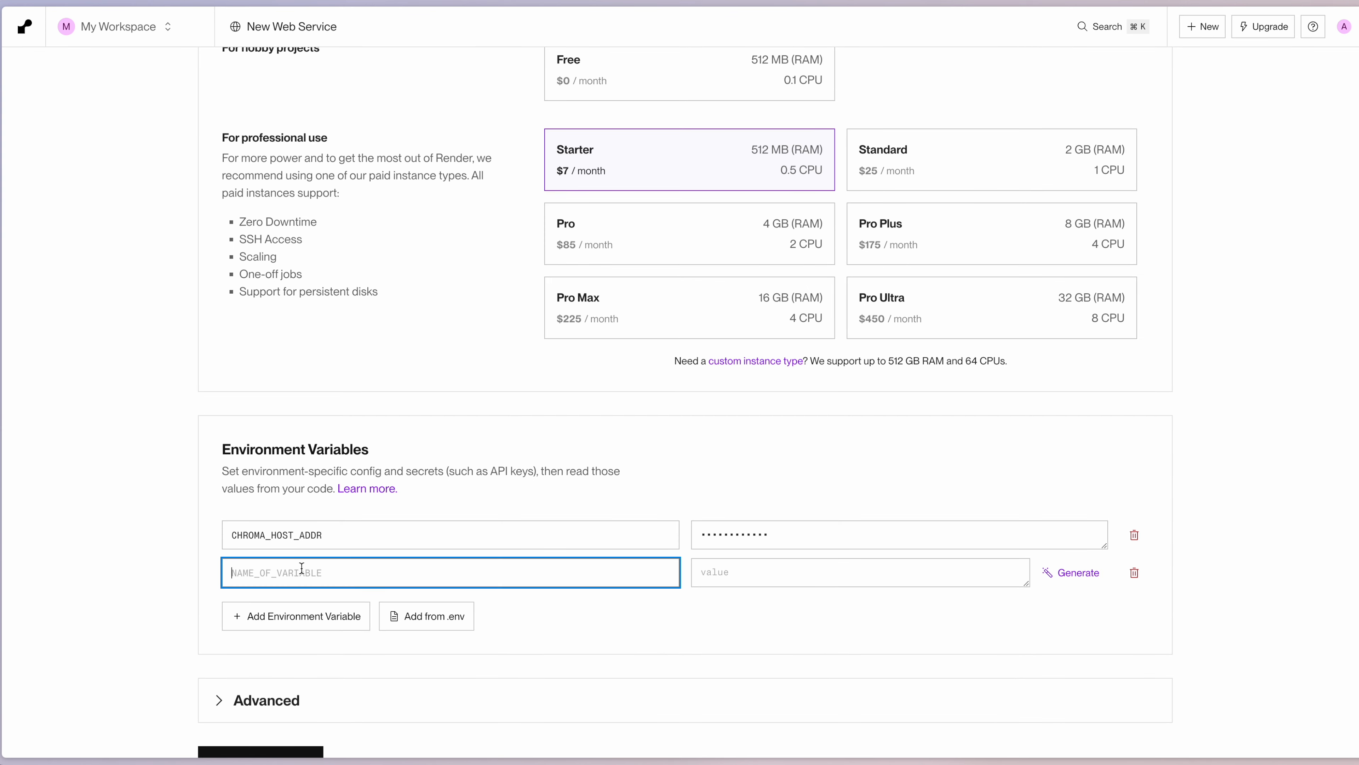
type("CHROMA_HOIST")
key("BackSpace")
key("BackSpace")
key("BackSpace")
type("ST_PORT")
key("Tab")
type("10000")
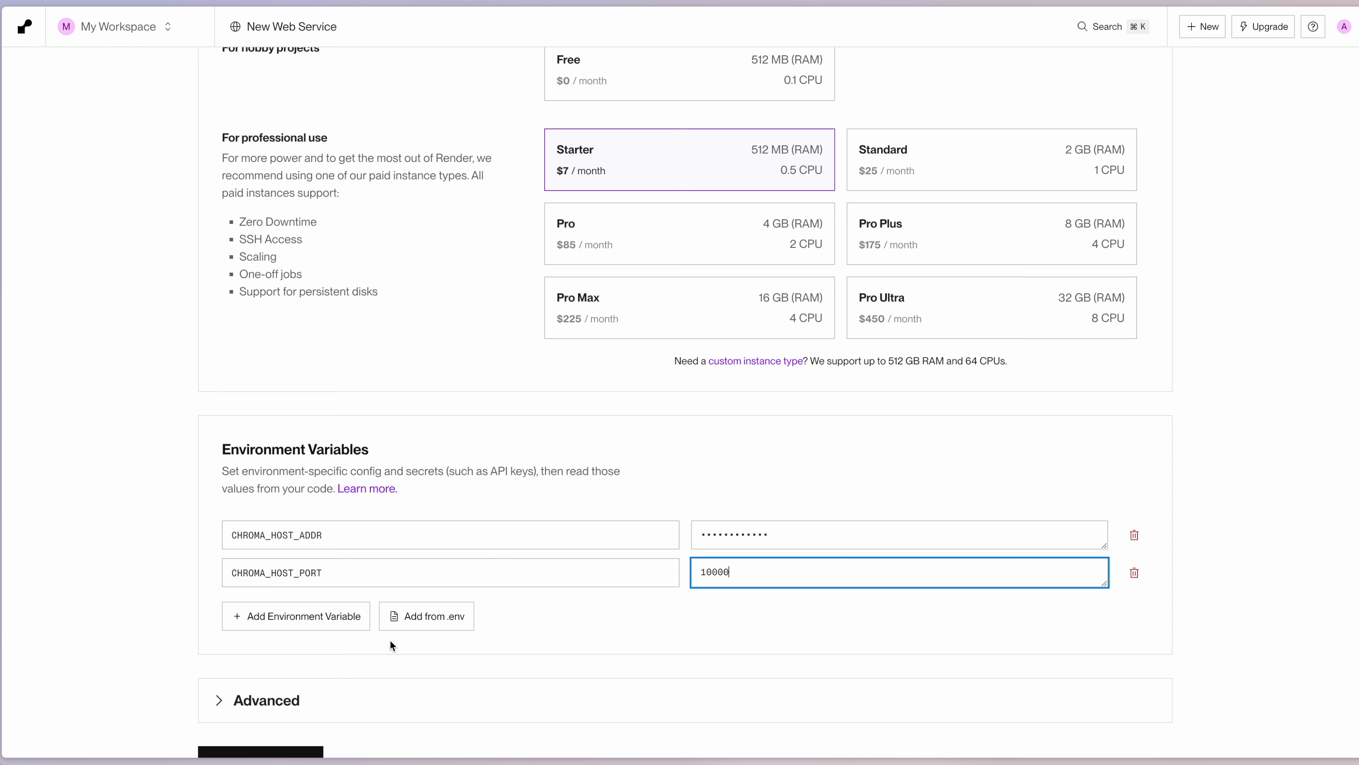
left_click(622, 614)
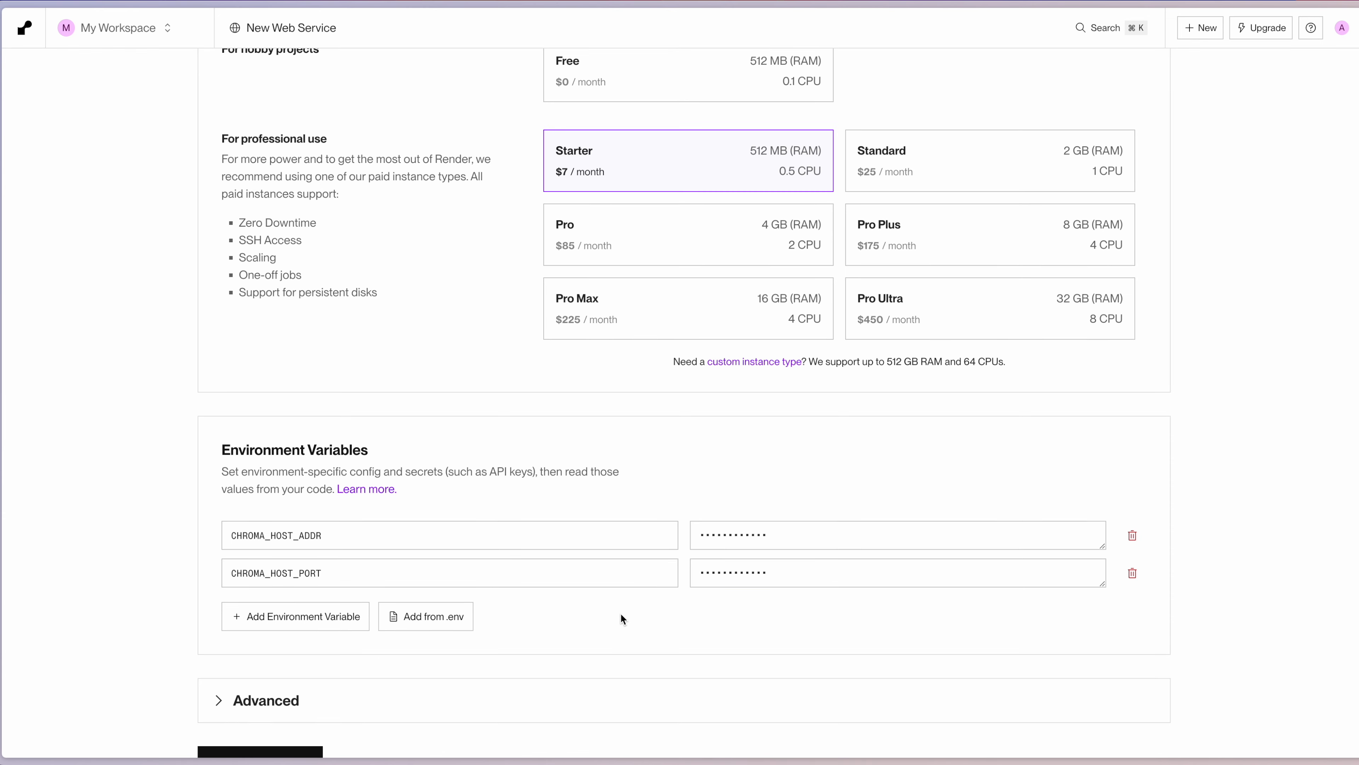
Add a third environment variable, PERSIST_DIRECTORY, with the value /chroma/chroma
left_click(316, 621)
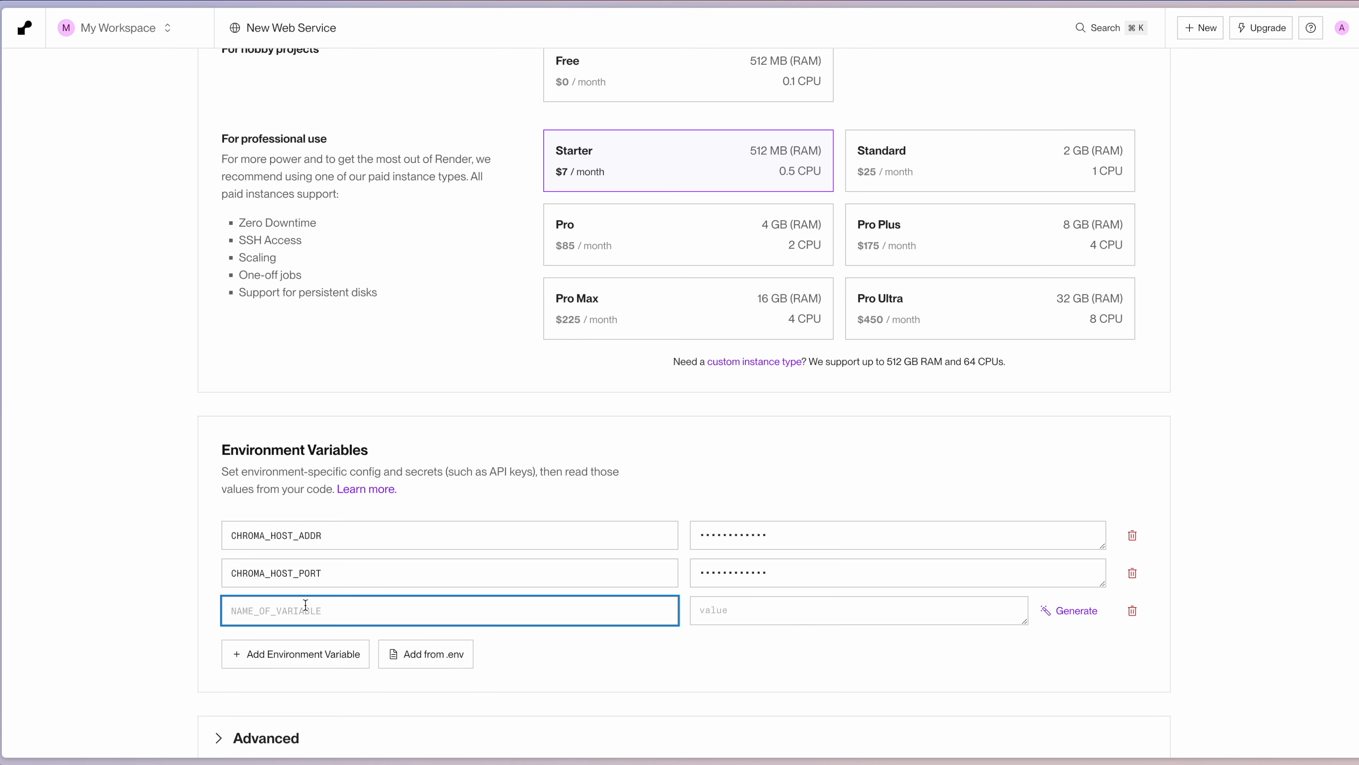
type("PERSIST_DIRECTORY")
key("Tab")
type("/")
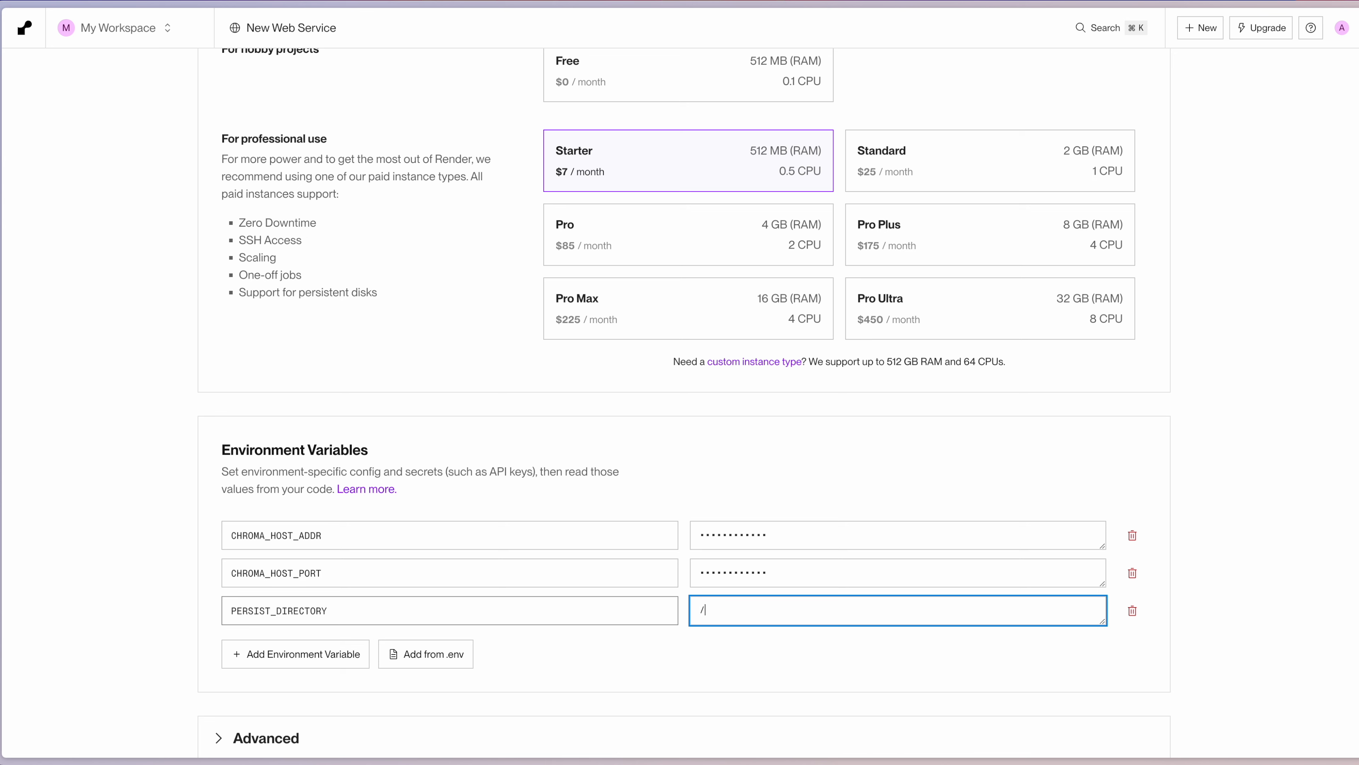
type("chroma/chroma")
left_click(594, 651)
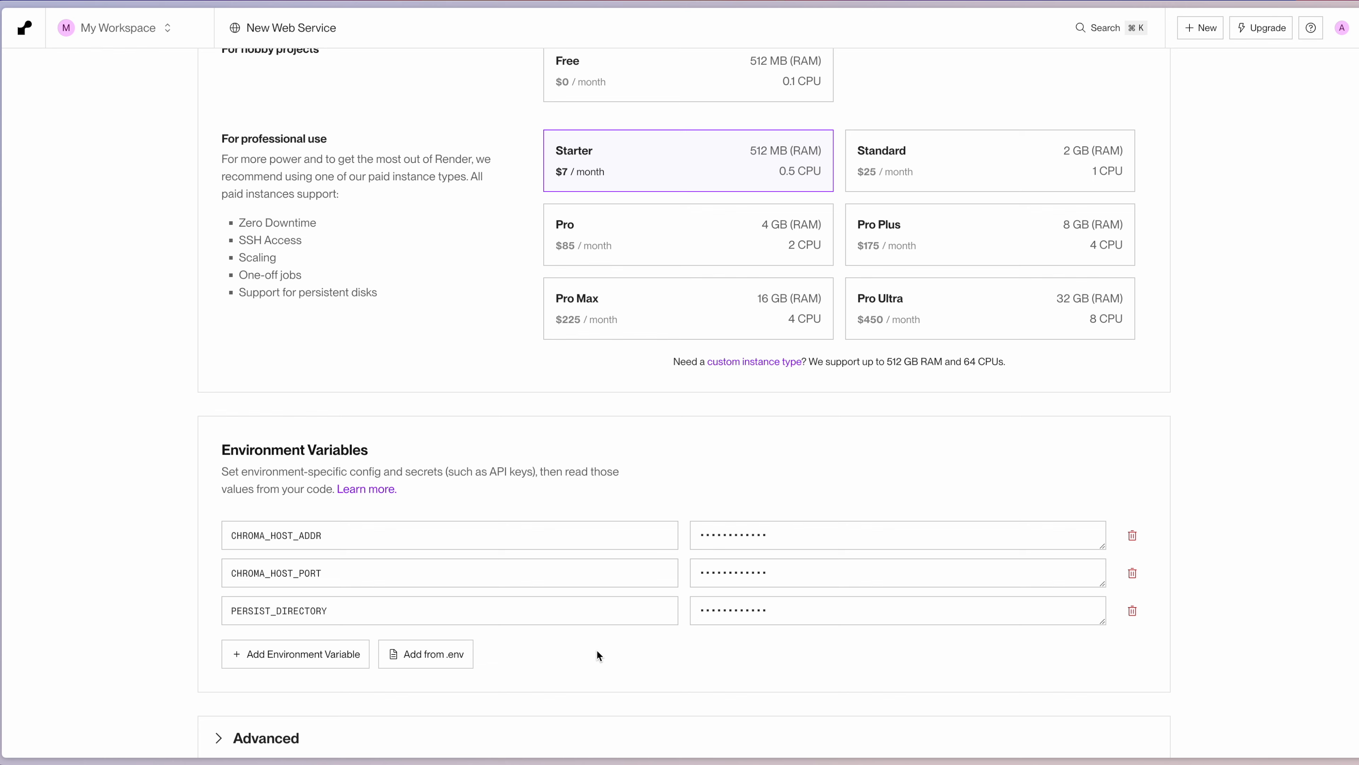
Expand the advanced settings of the new web service and add a persistent disk
scroll(597, 653, "down", 2)
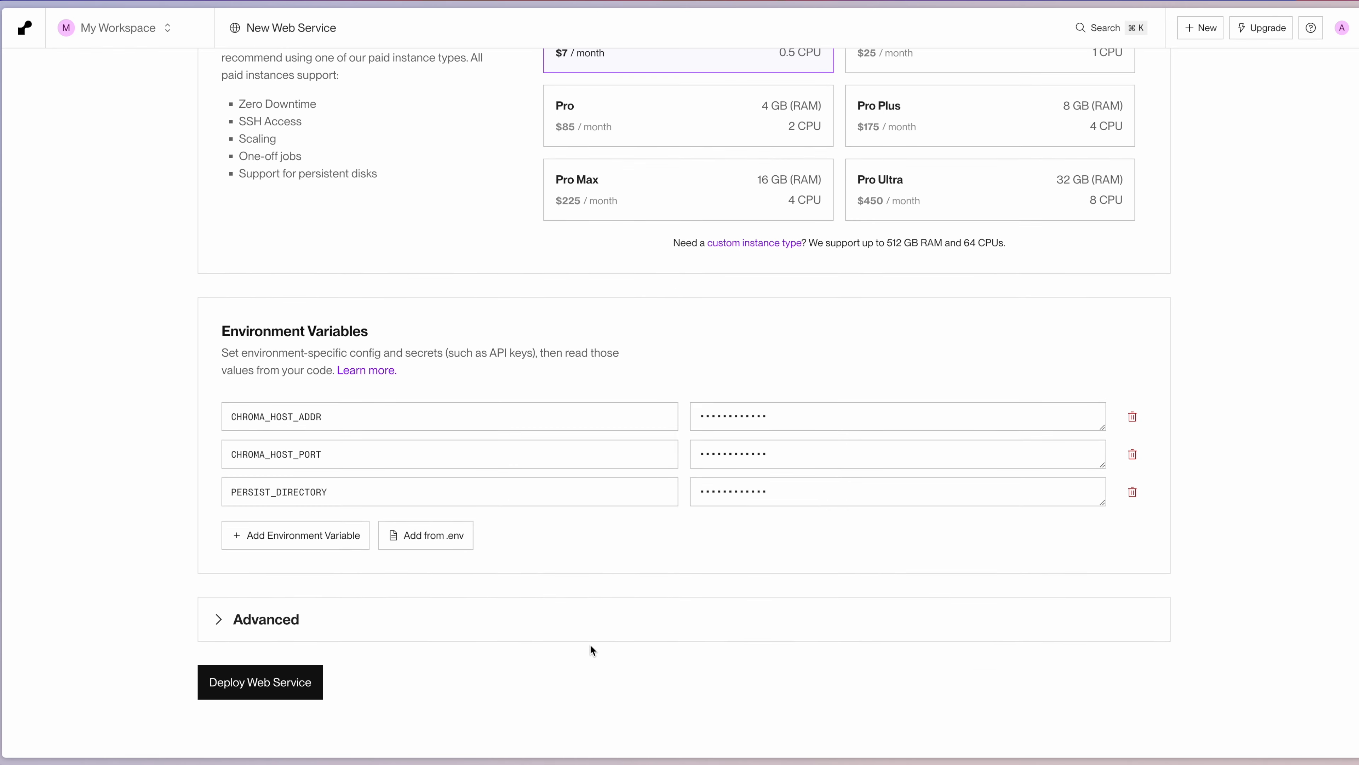
left_click(277, 622)
scroll(277, 623, "down", 6)
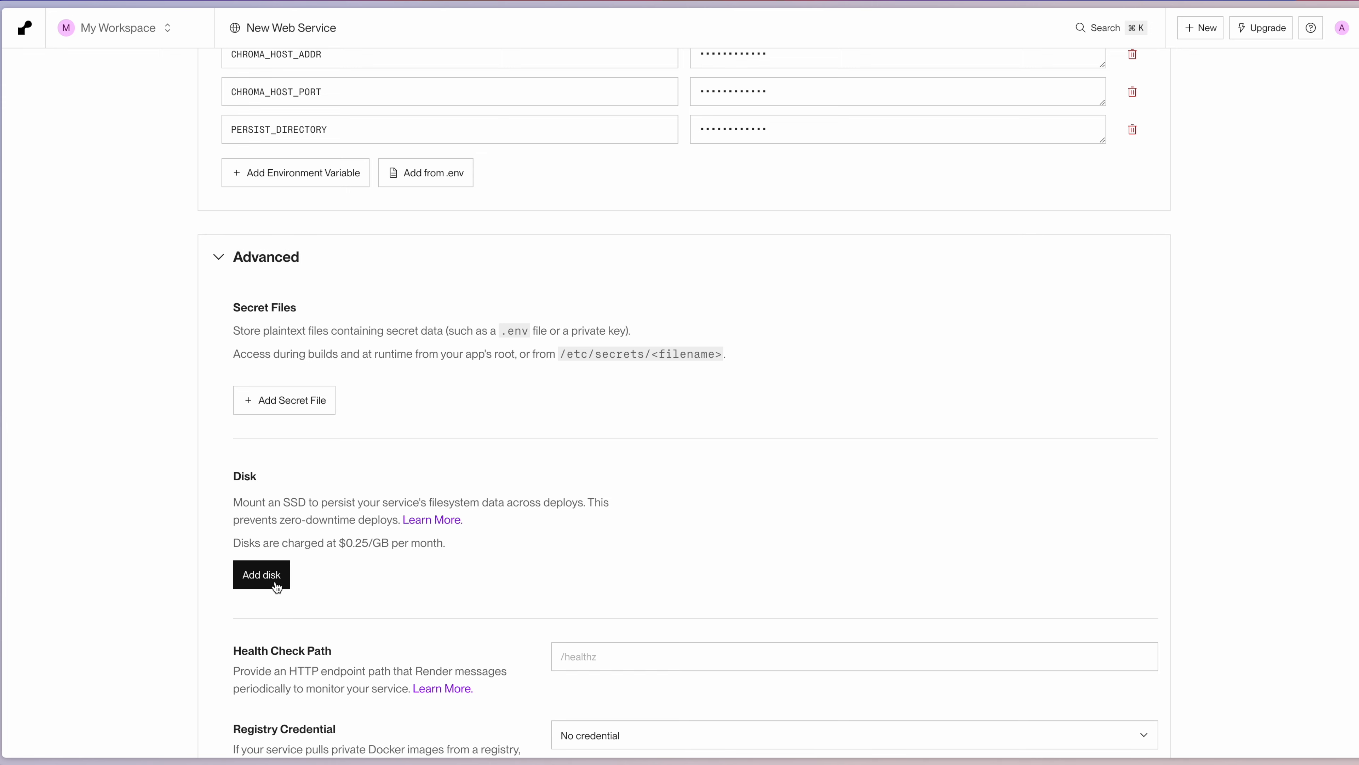
left_click(259, 576)
scroll(635, 587, "down", 5)
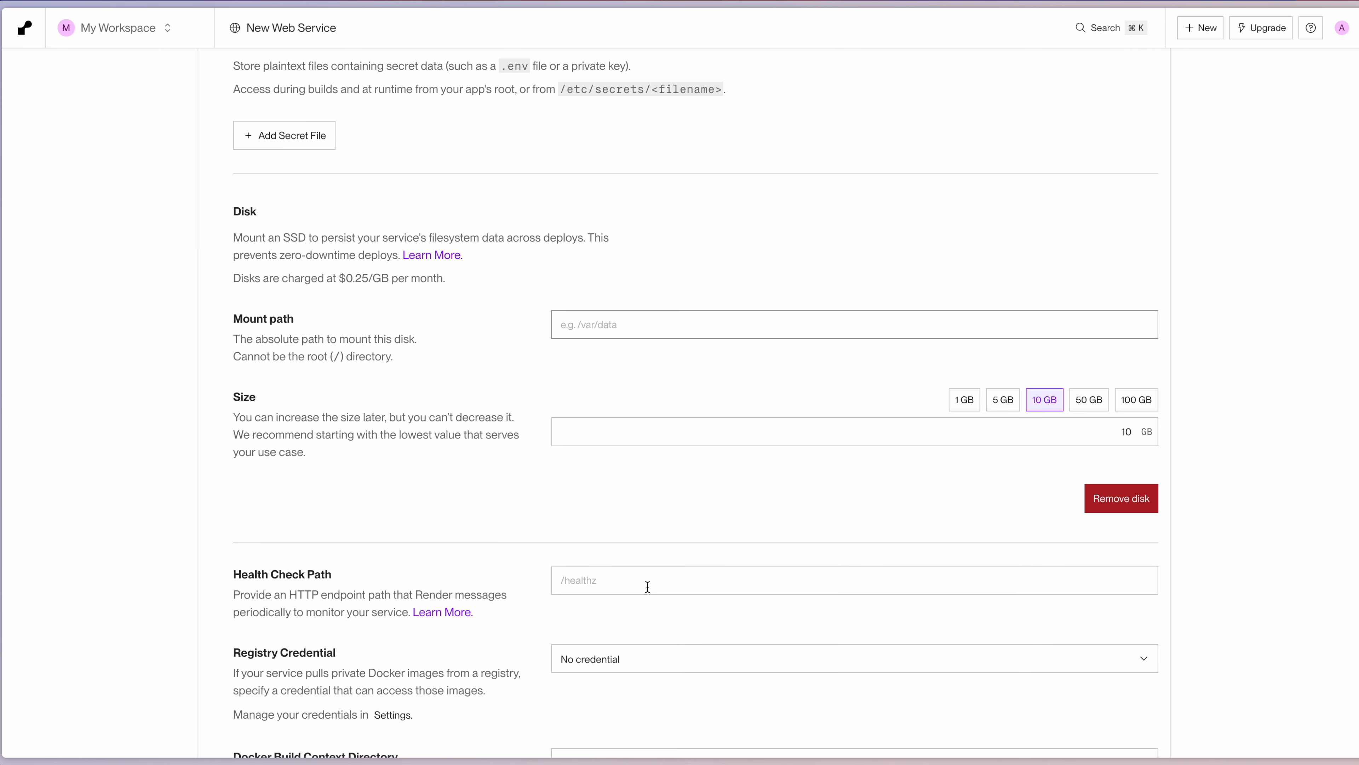
Set the disk's mount path to /chroma/chroma and its size to 1 GB
left_click(638, 327)
type("/chro")
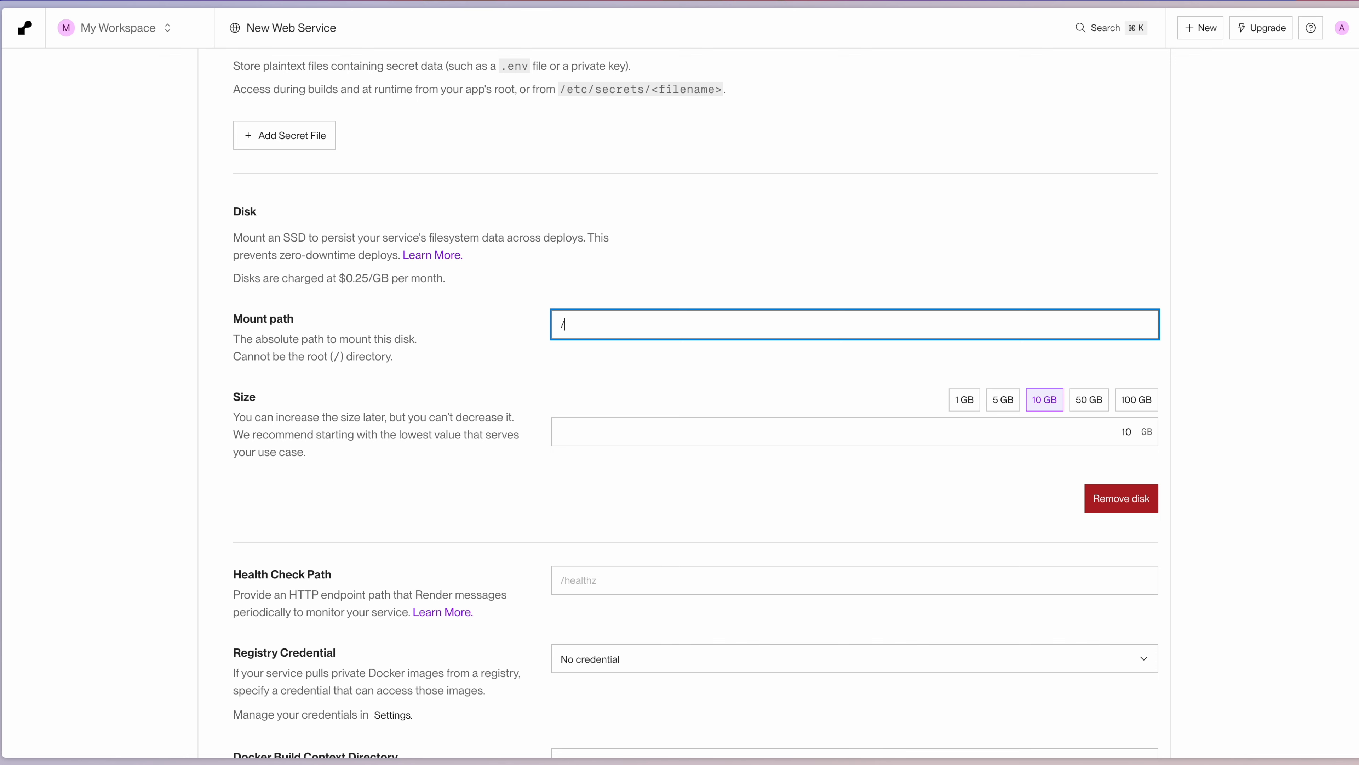
key("BackSpace")
type("io")
key("BackSpace")
key("BackSpace")
type("oma/chroma")
left_click(963, 402)
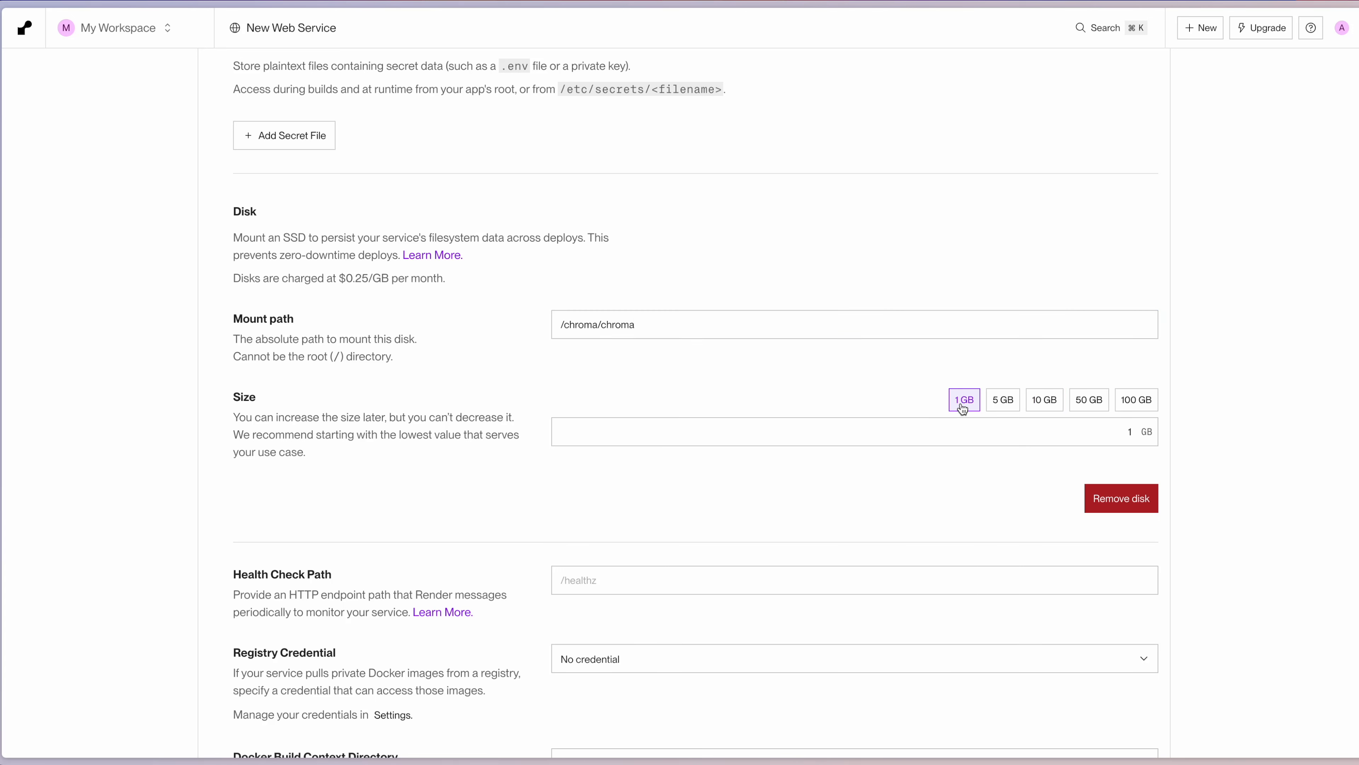
Set the web service's health check path to /api/v1/heartbeat
left_click_drag(269, 579, 391, 578)
left_click(581, 579)
type("/a")
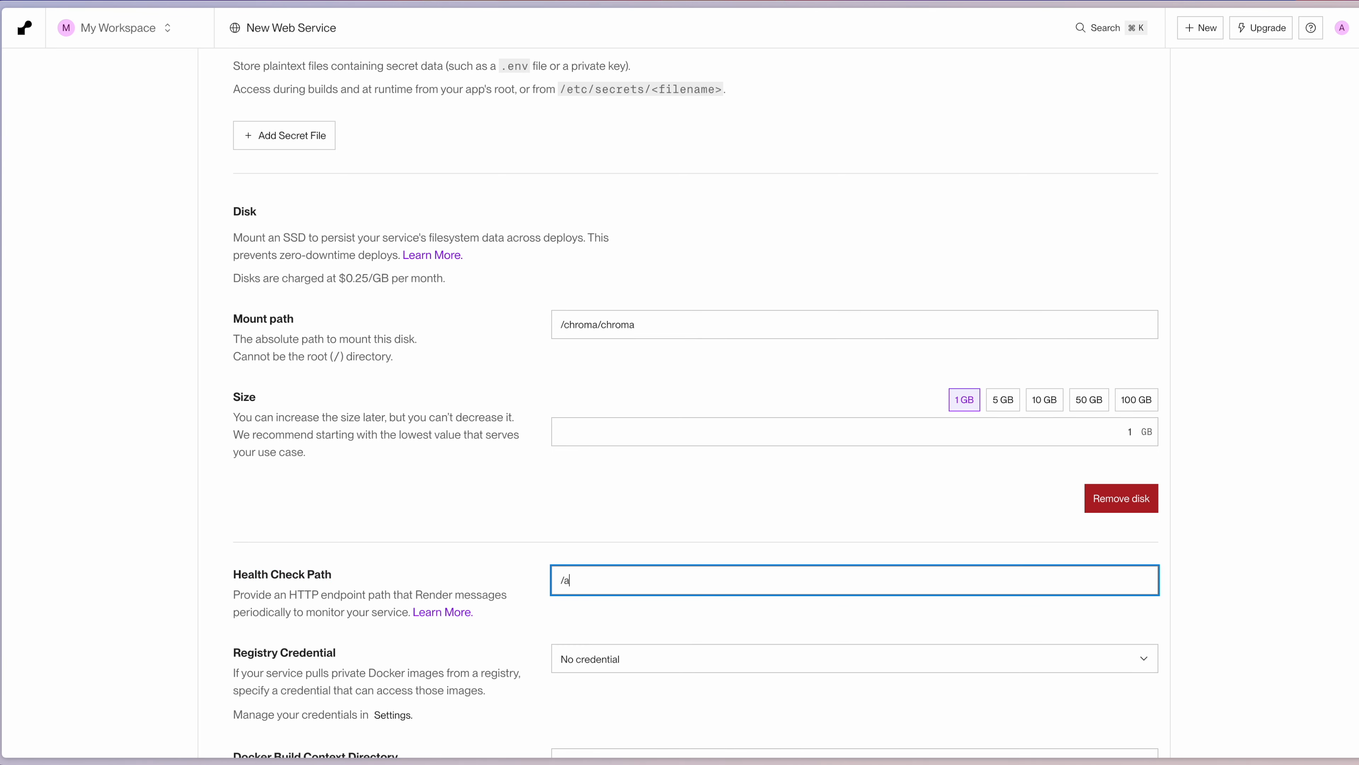
type("pi/v1/heartbeat")
left_click(615, 543)
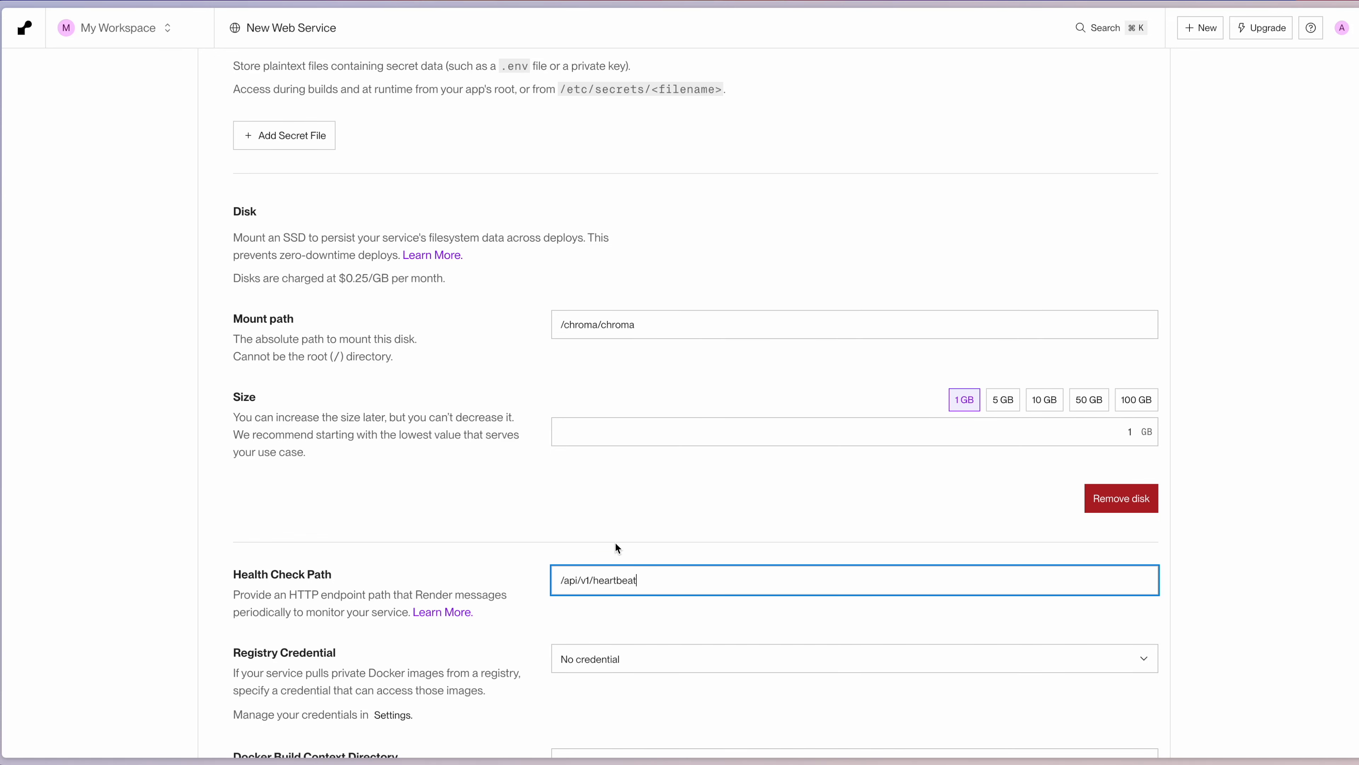
Keep the remaining advanced settings at their defaults and deploy the web service
scroll(616, 544, "down", 10)
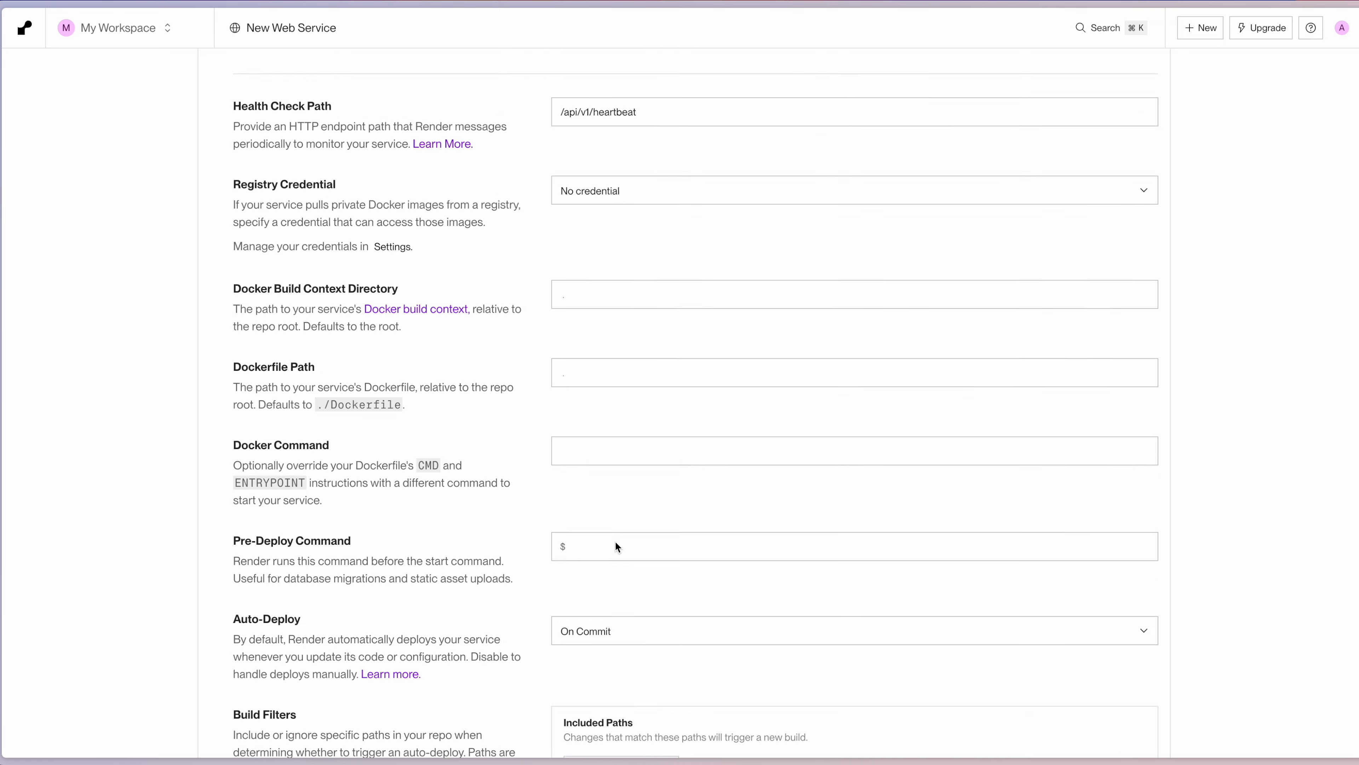
scroll(449, 490, "down", 5)
left_click(201, 685)
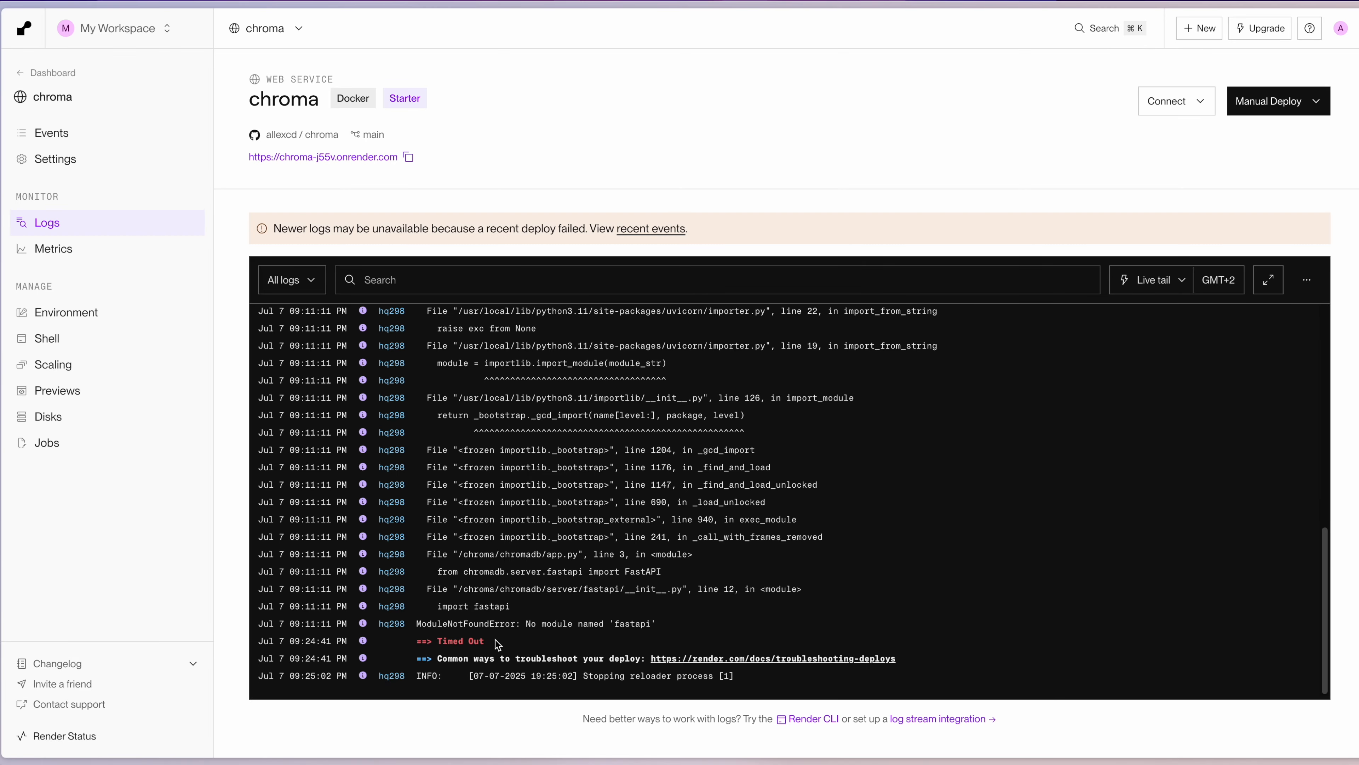
Examine the final Python error line in the chroma service's deploy logs
left_click_drag(417, 624, 677, 631)
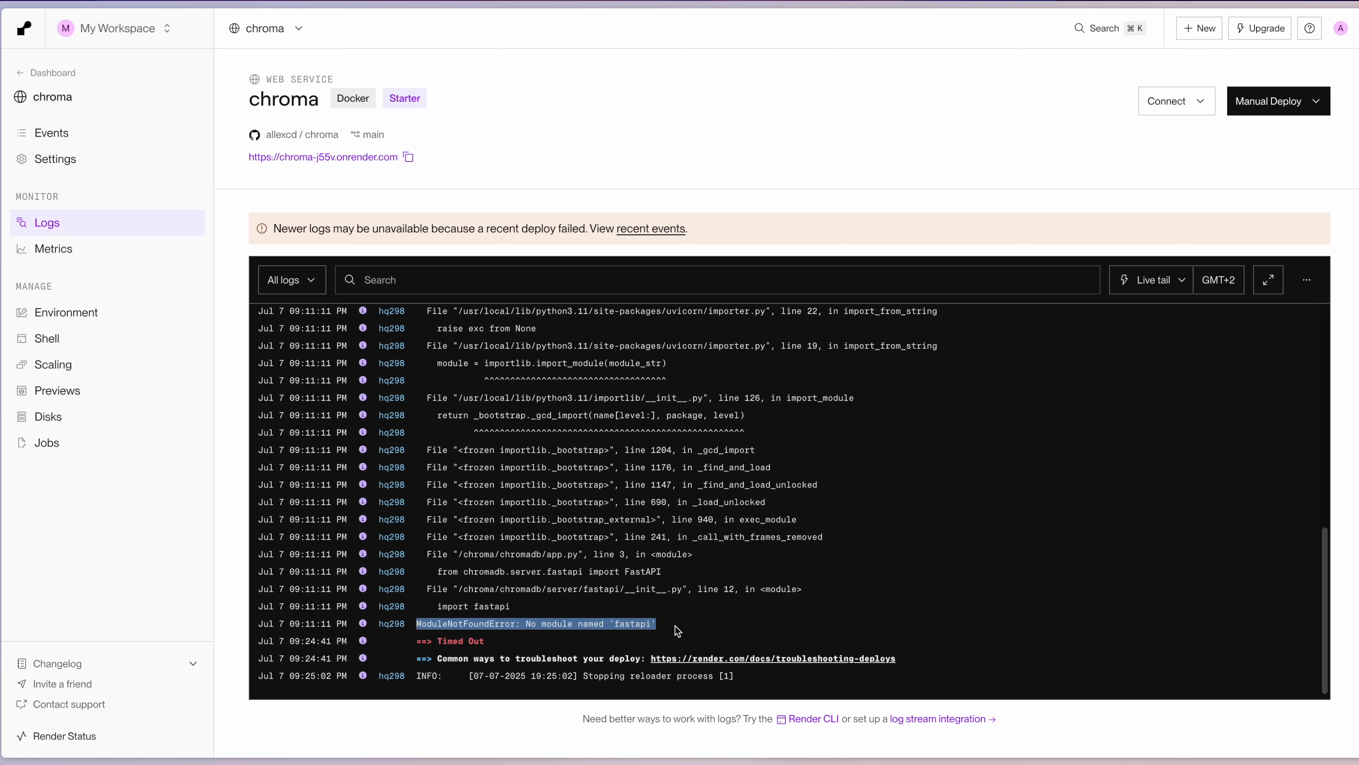
left_click(676, 630)
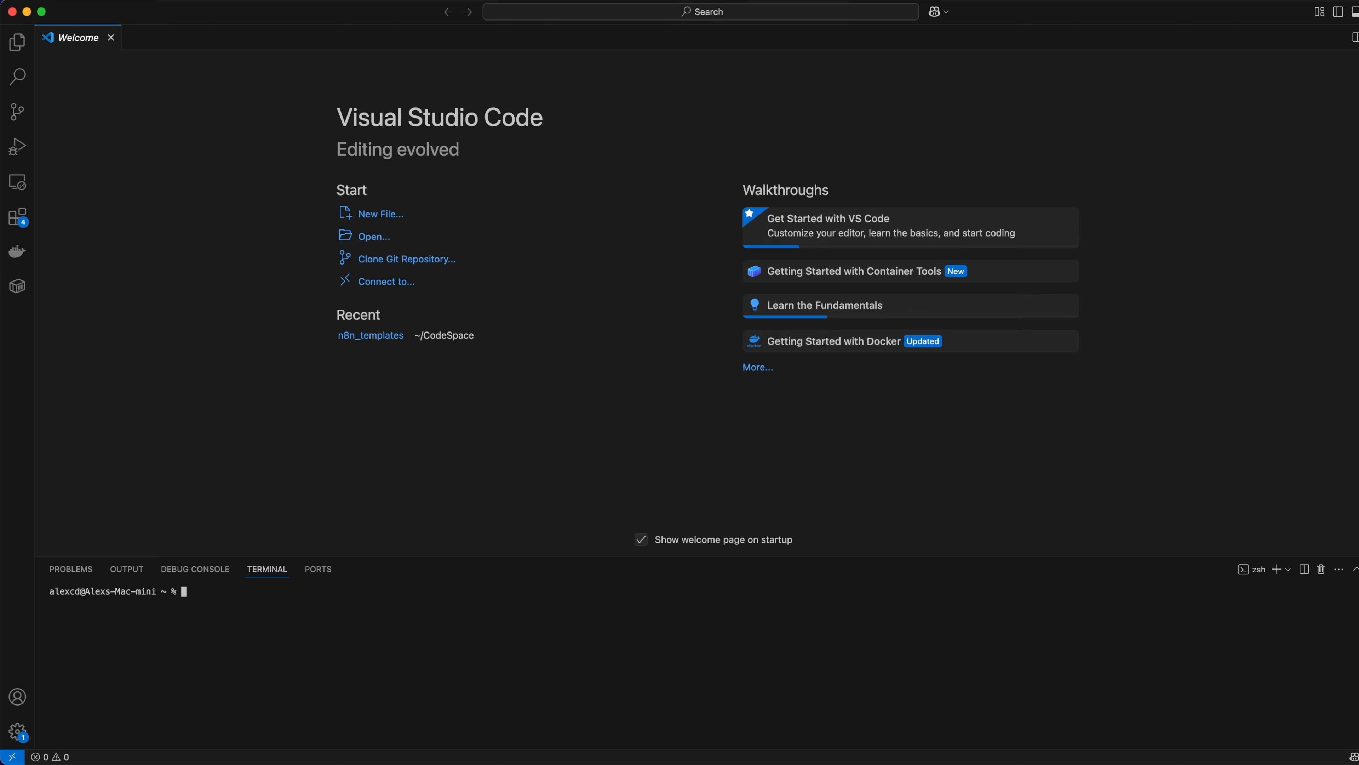
Switch to the VS Code terminal and change into the CodeSpace directory
type("cd CodeSpace")
key("Return")
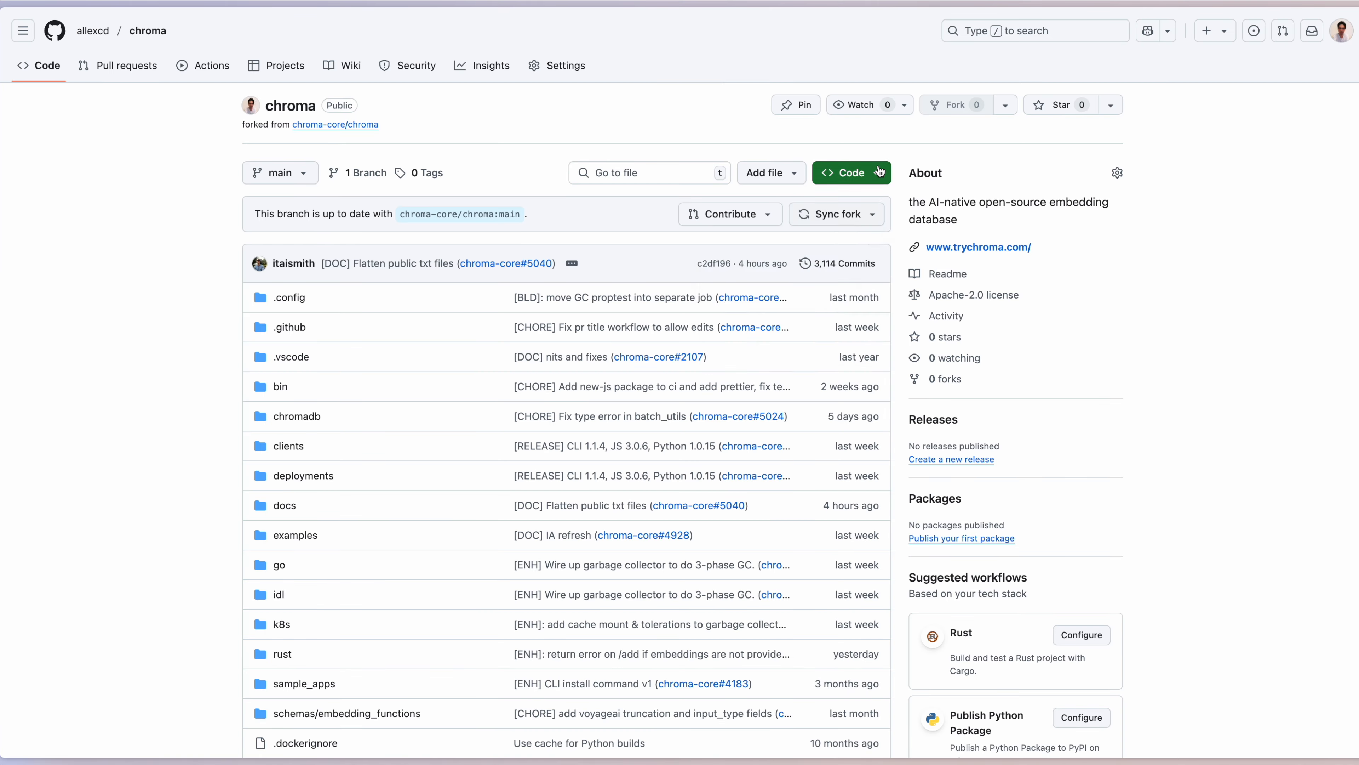
Copy the forked chroma repository's HTTPS clone URL from GitHub and clone it with git in the VS Code terminal
left_click(880, 172)
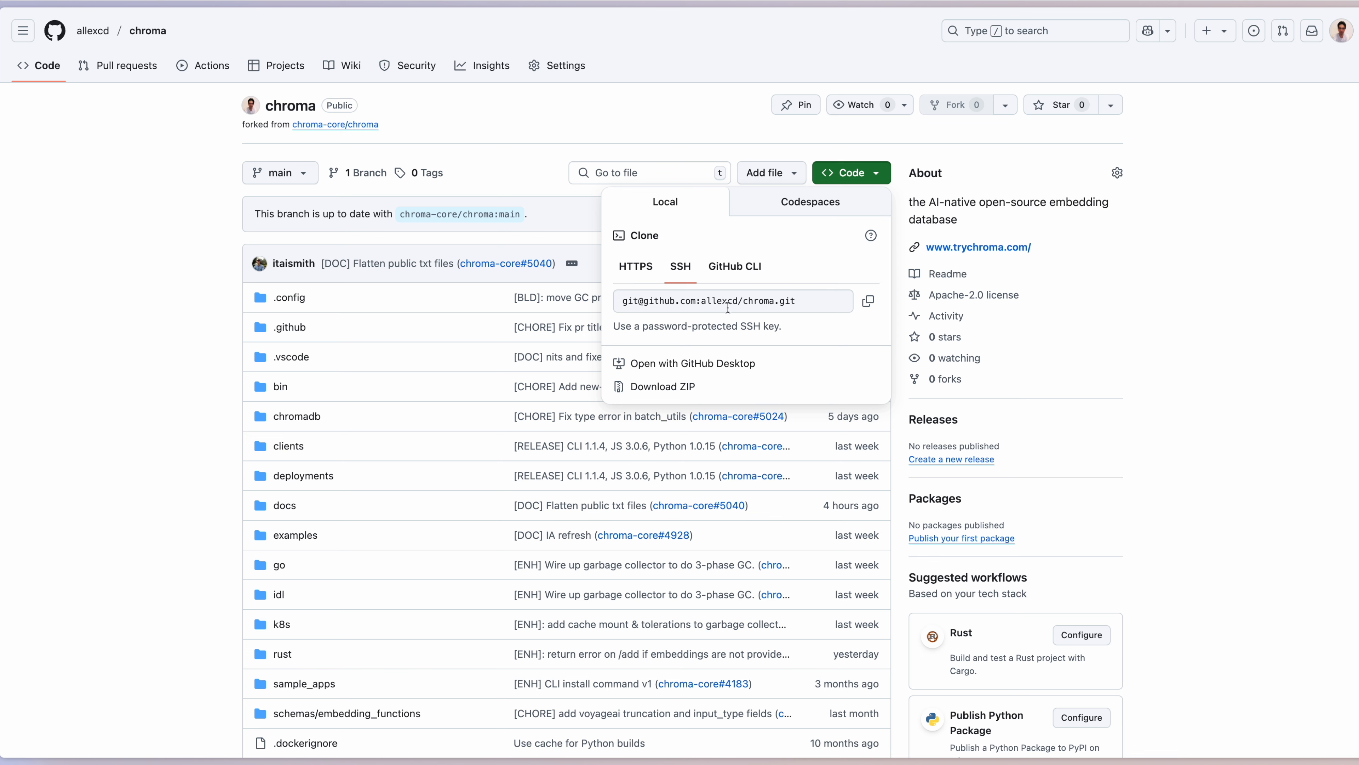
left_click(636, 266)
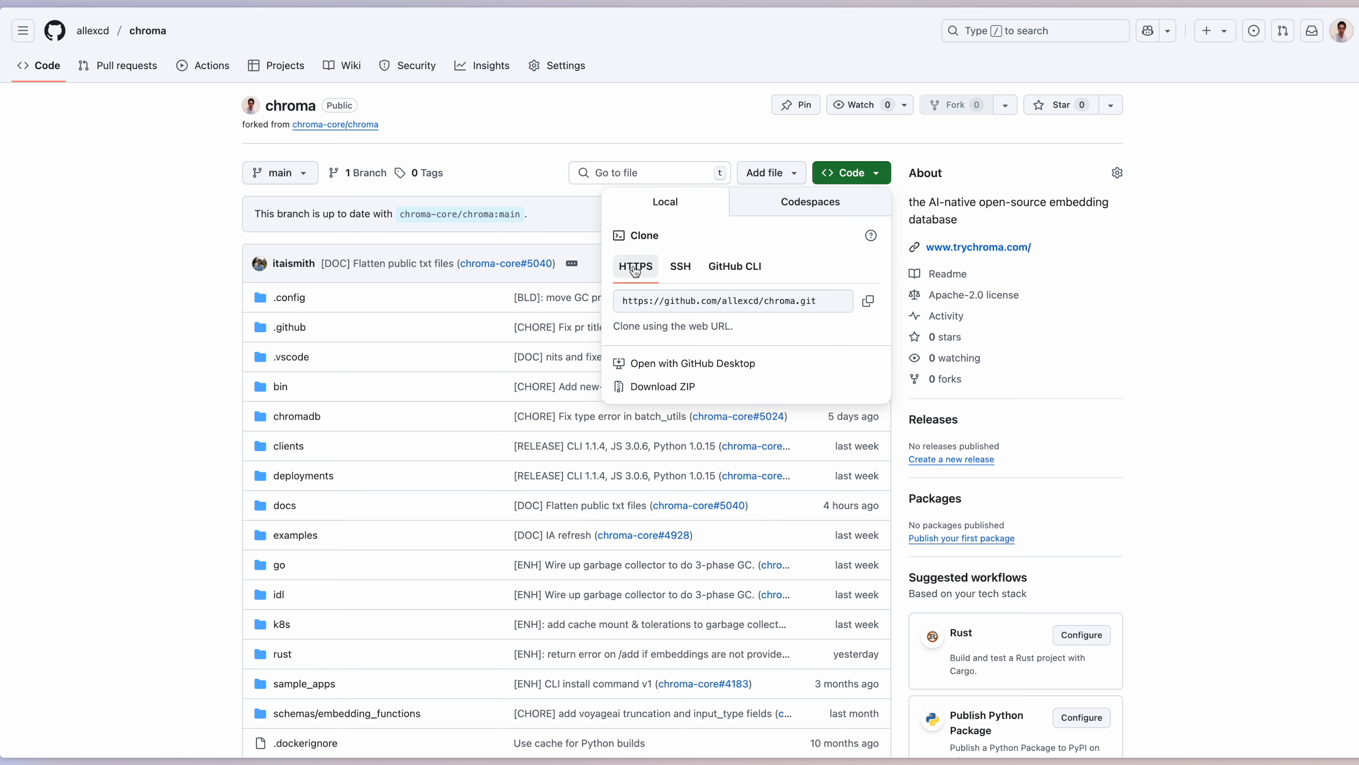
left_click(869, 303)
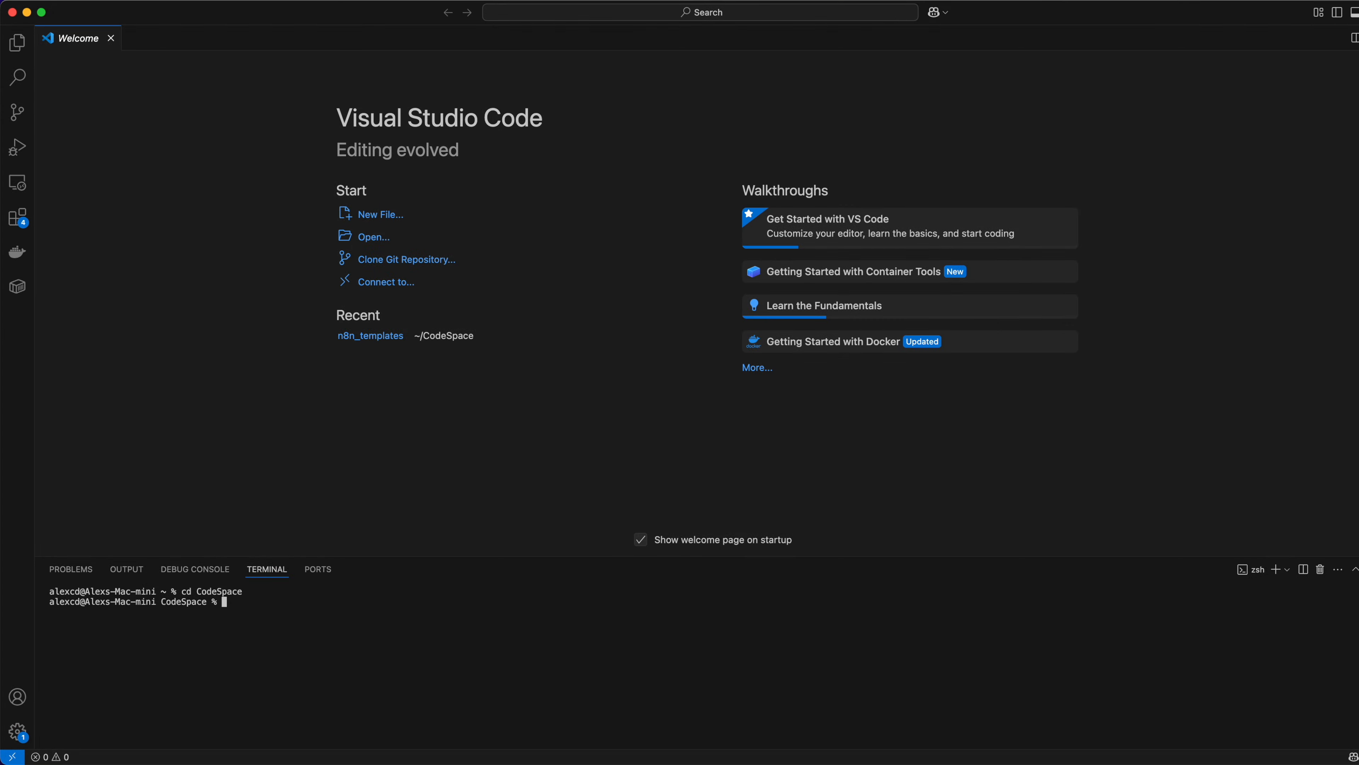
type("git clone")
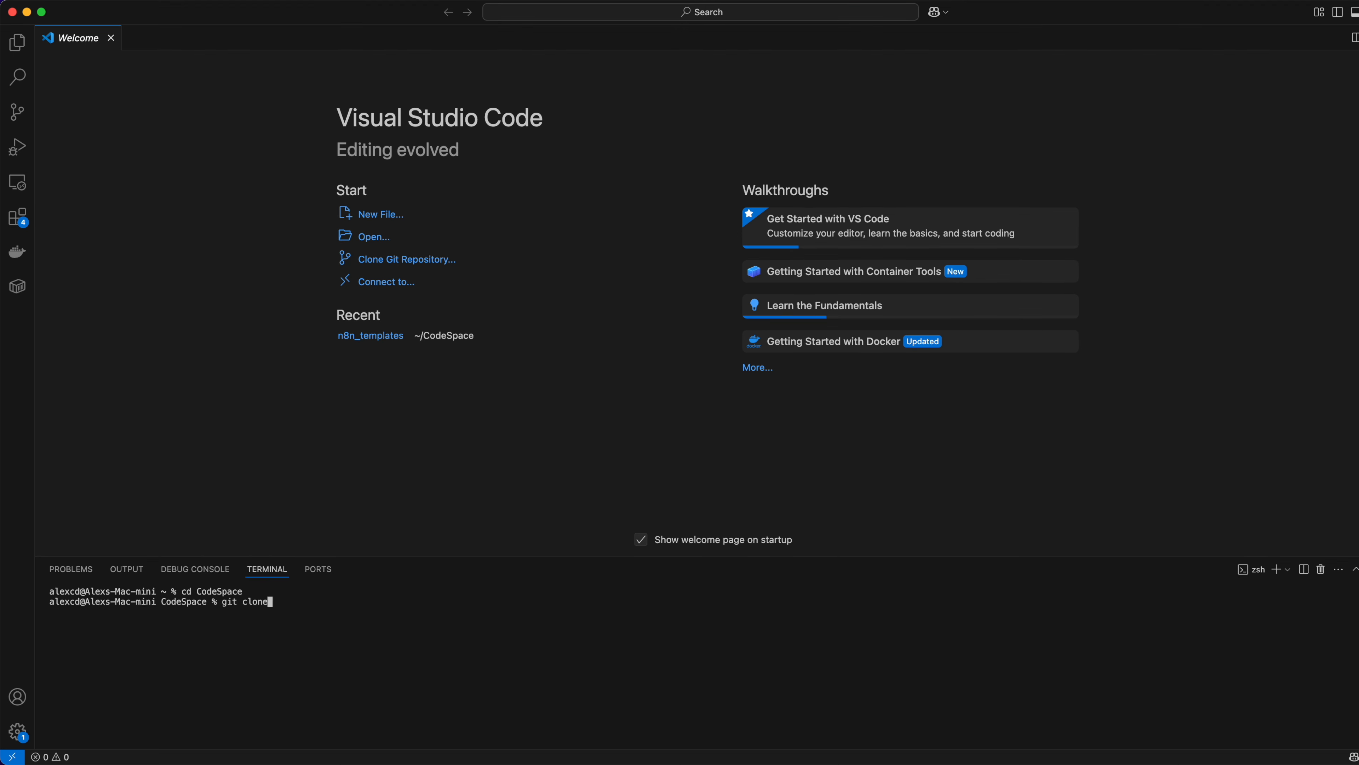
key("super+v")
key("Return")
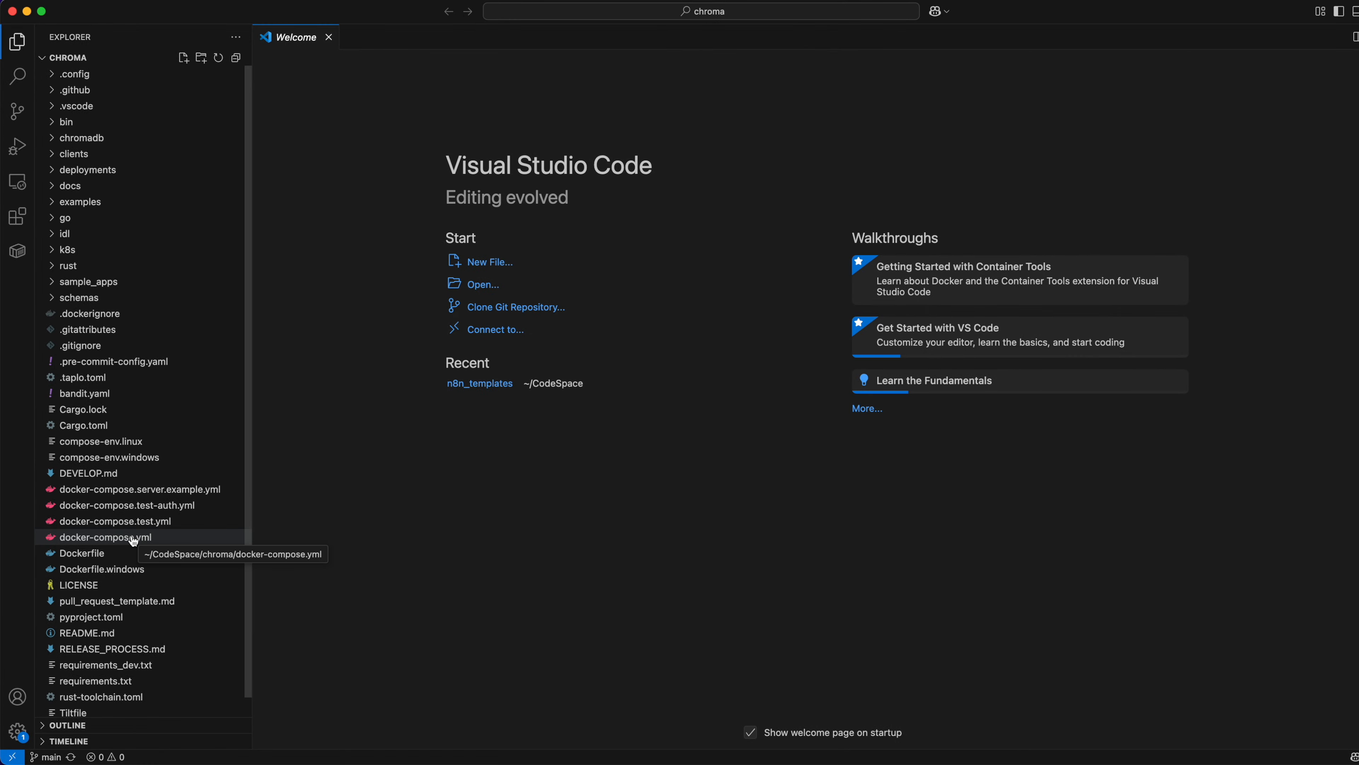
In the Dockerfile, before the ENV lines, add "RUN pip install --no-cache-dir" for fastapi, uvicorn[standard], opentelemetry-instrumentation-fastapi and opentelemetry-sdk, and save
scroll(134, 541, "down", 1)
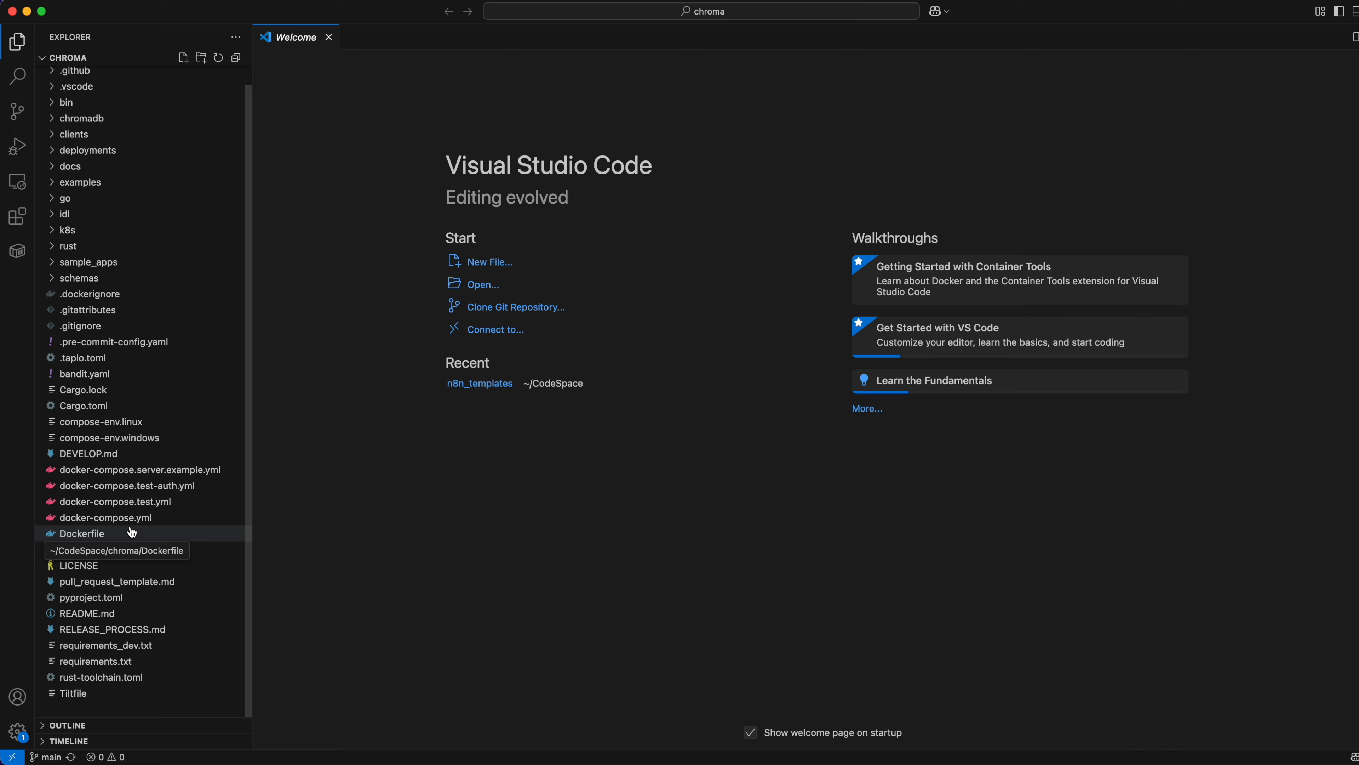
left_click(130, 535)
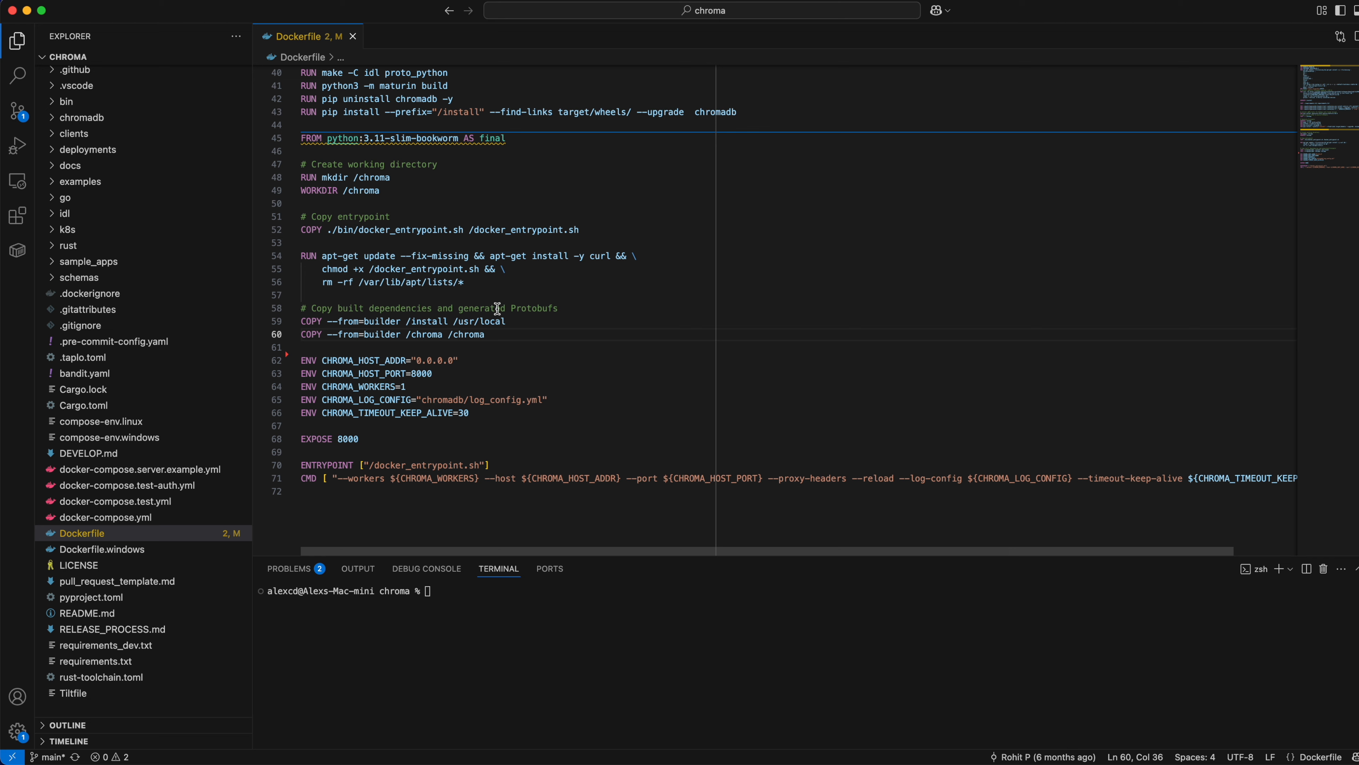
key("Return")
key("Return")
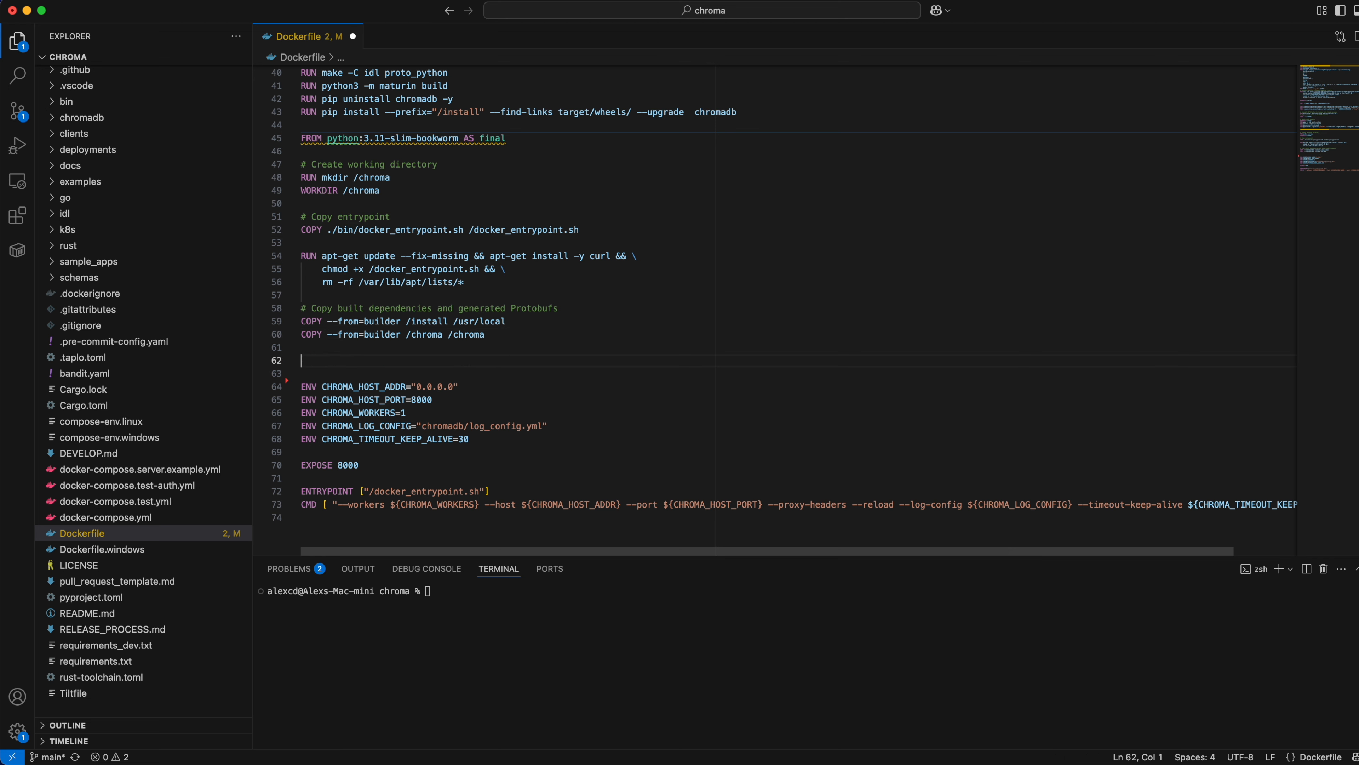
key("super+v")
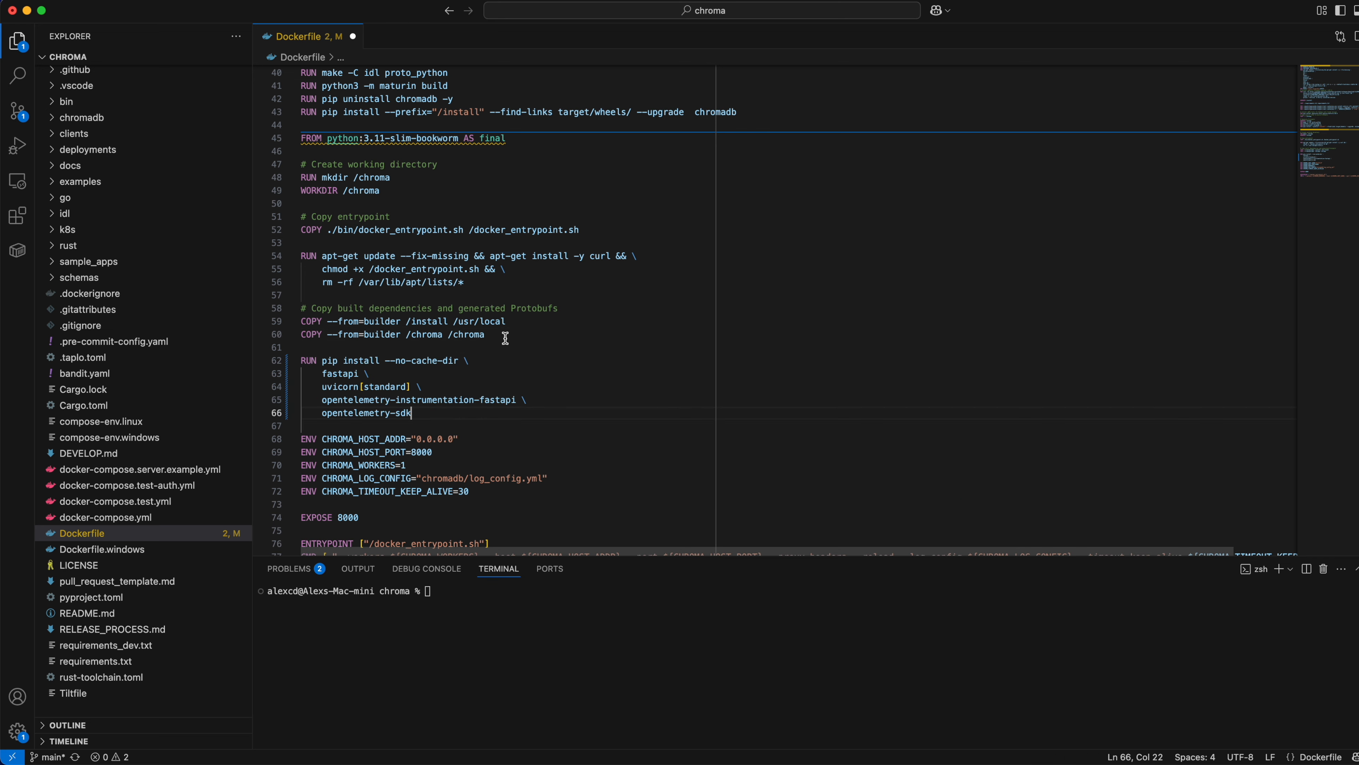
key("super+s")
Stage the tracked changes with git add -u and commit them with the message "Install missing dependencies"
left_click(496, 594)
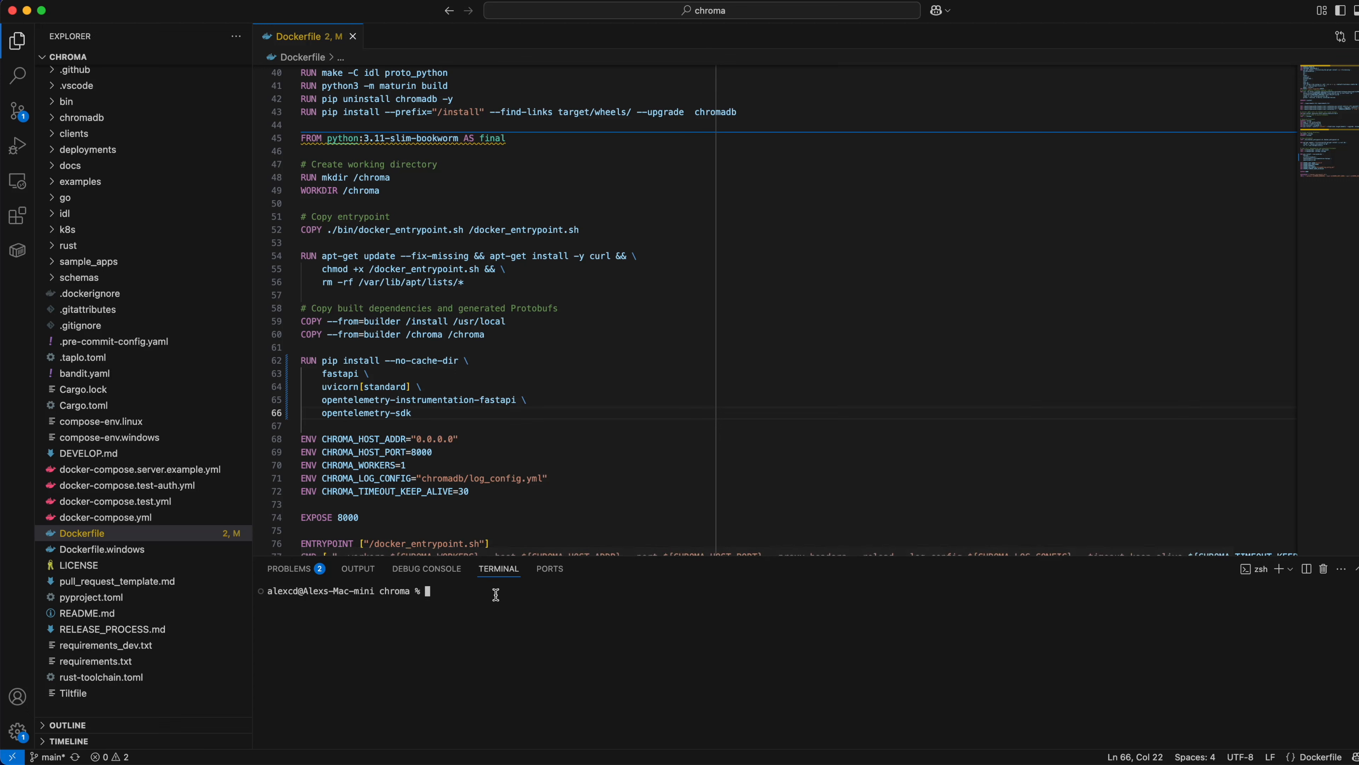
type("git add -u")
key("Return")
type("g")
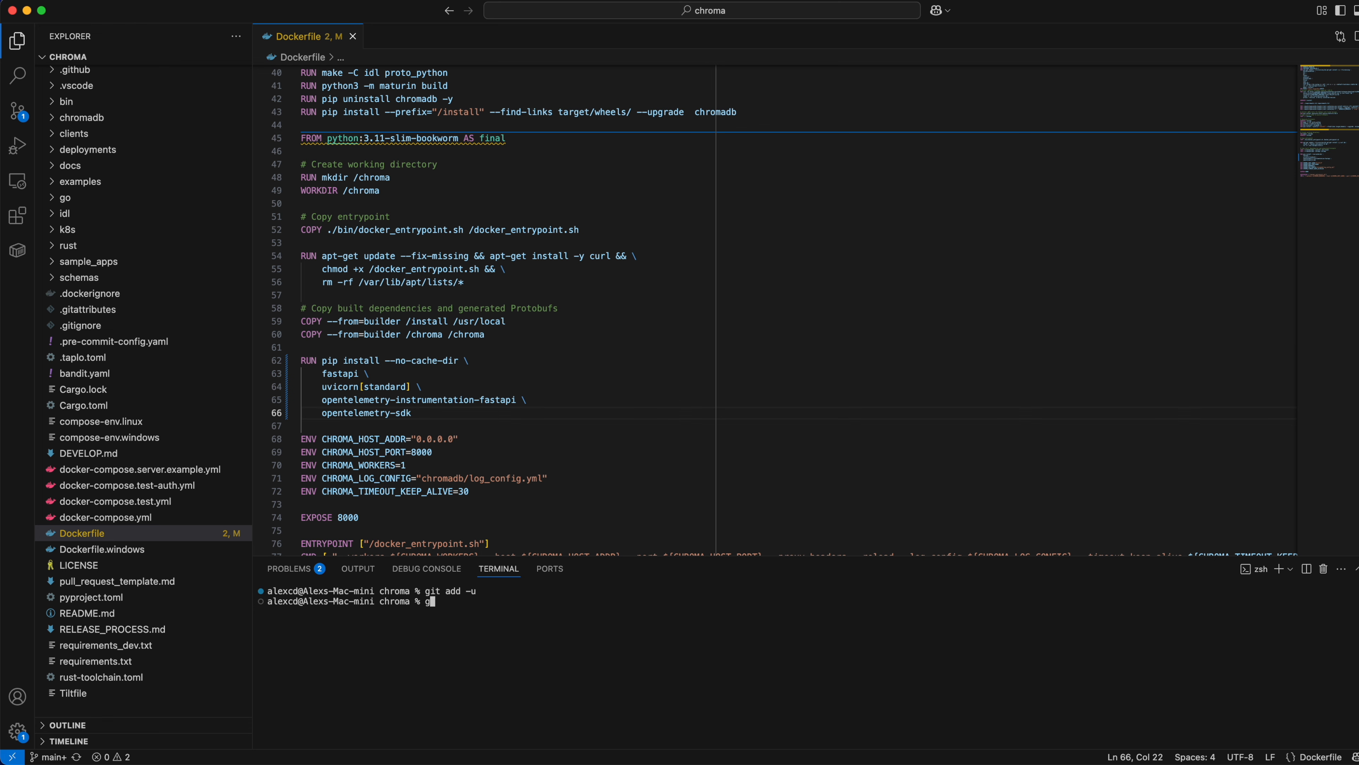
type("it commit -")
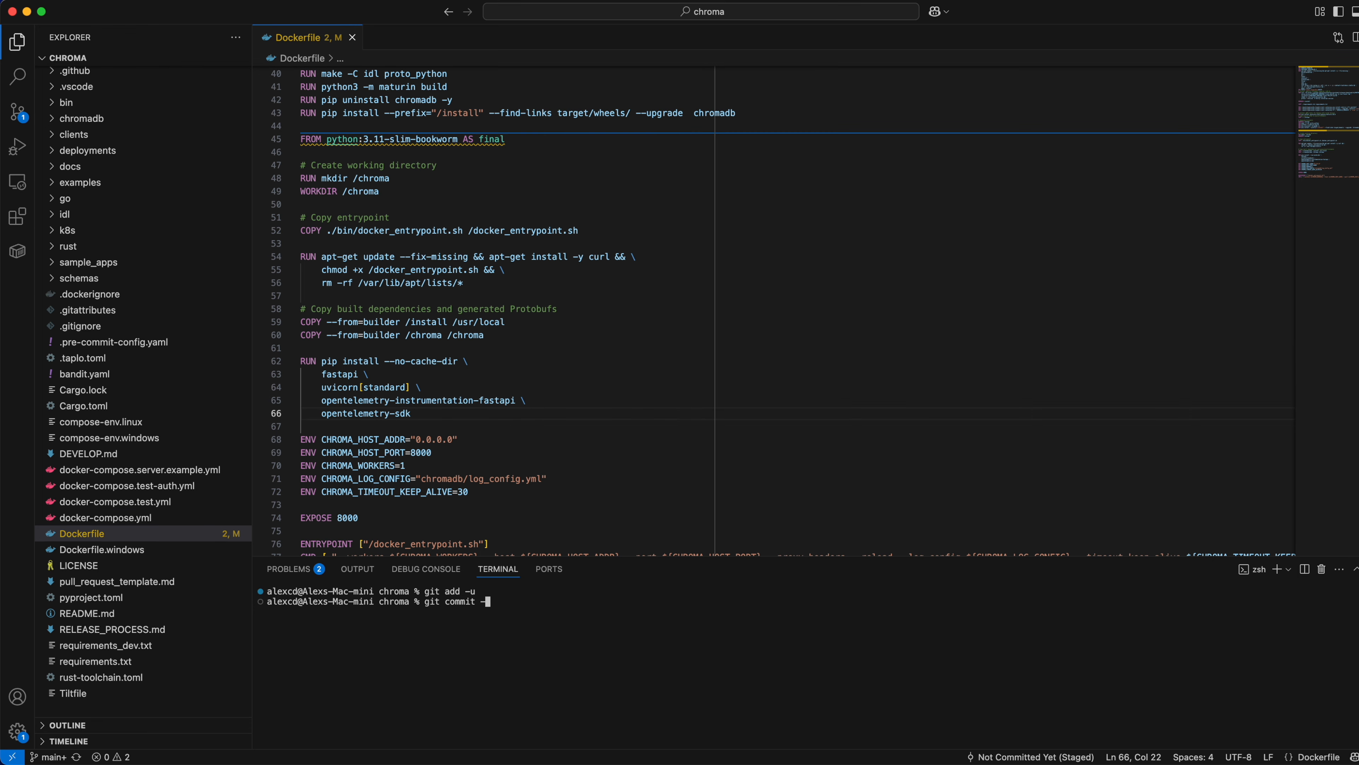
type("m \"Install missing dependencies")
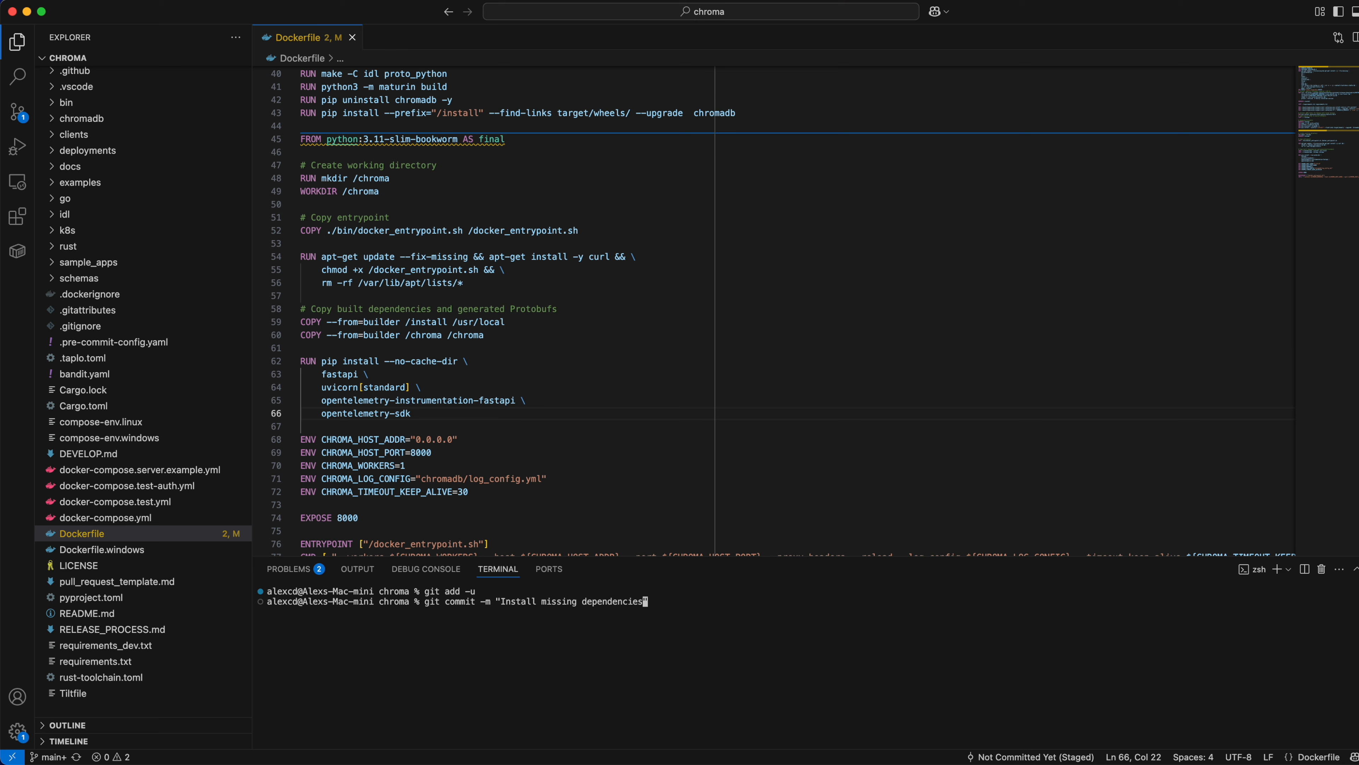
type("\"")
key("Return")
Push the commit to the forked GitHub repository from the terminal
type("git p")
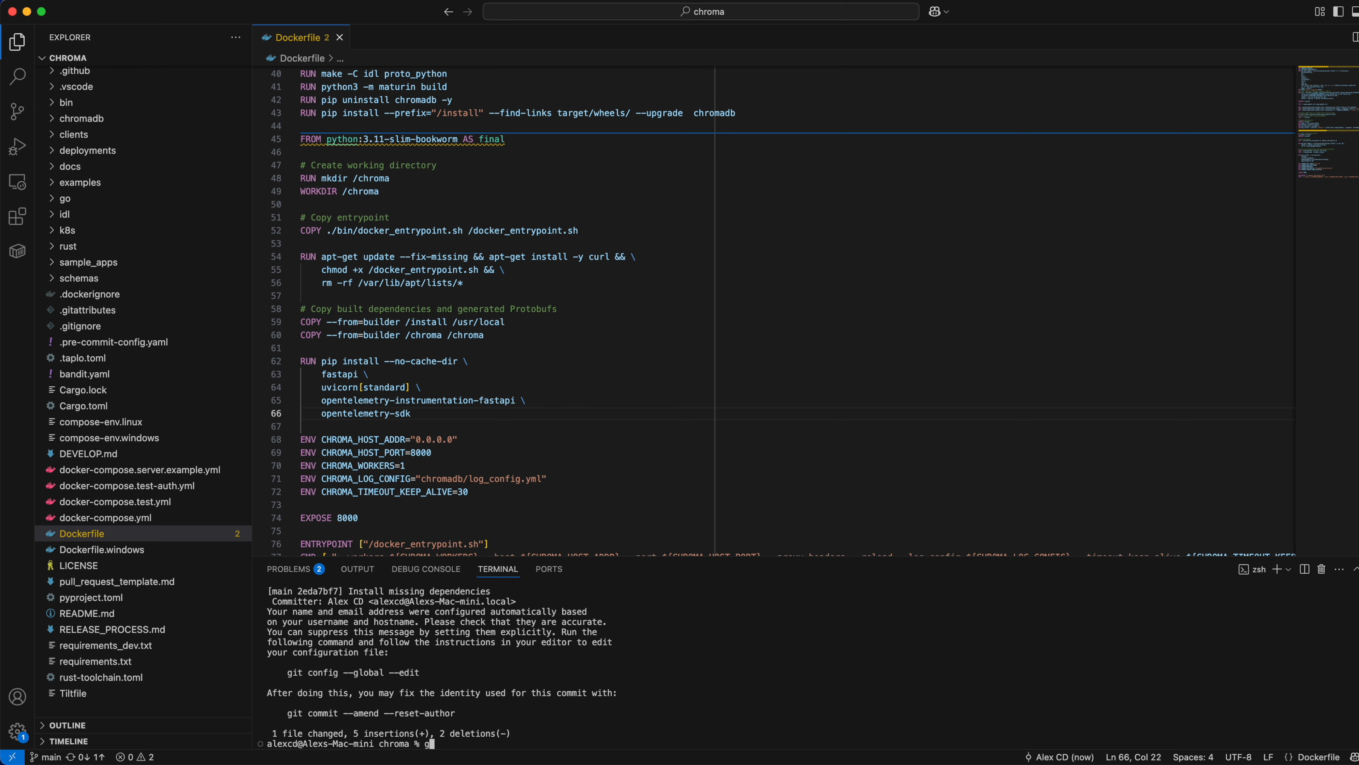
type("ush")
key("Return")
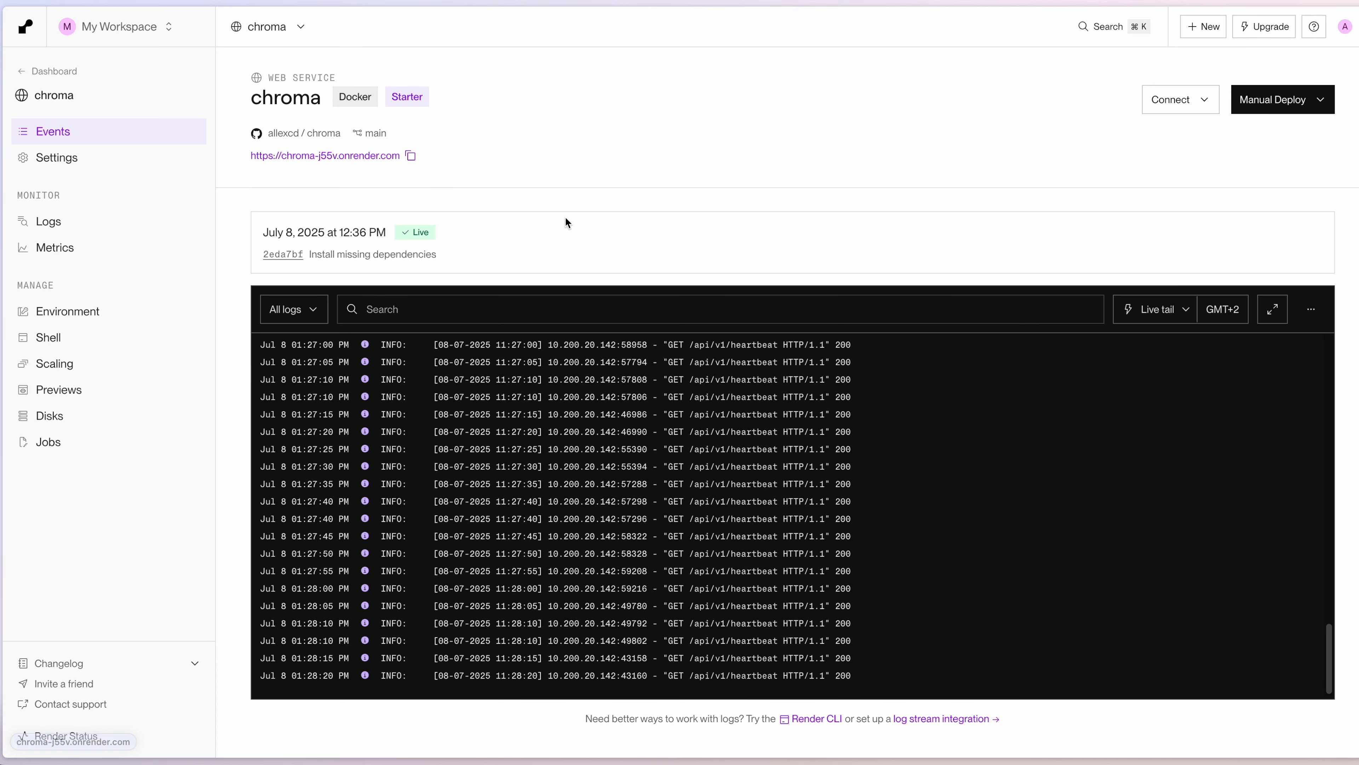
Open the deployed chroma service's URL at /api/v1/heartbeat, examine the response, and return to the Render service page
left_click(389, 159)
key("super+l")
type("api/v1/")
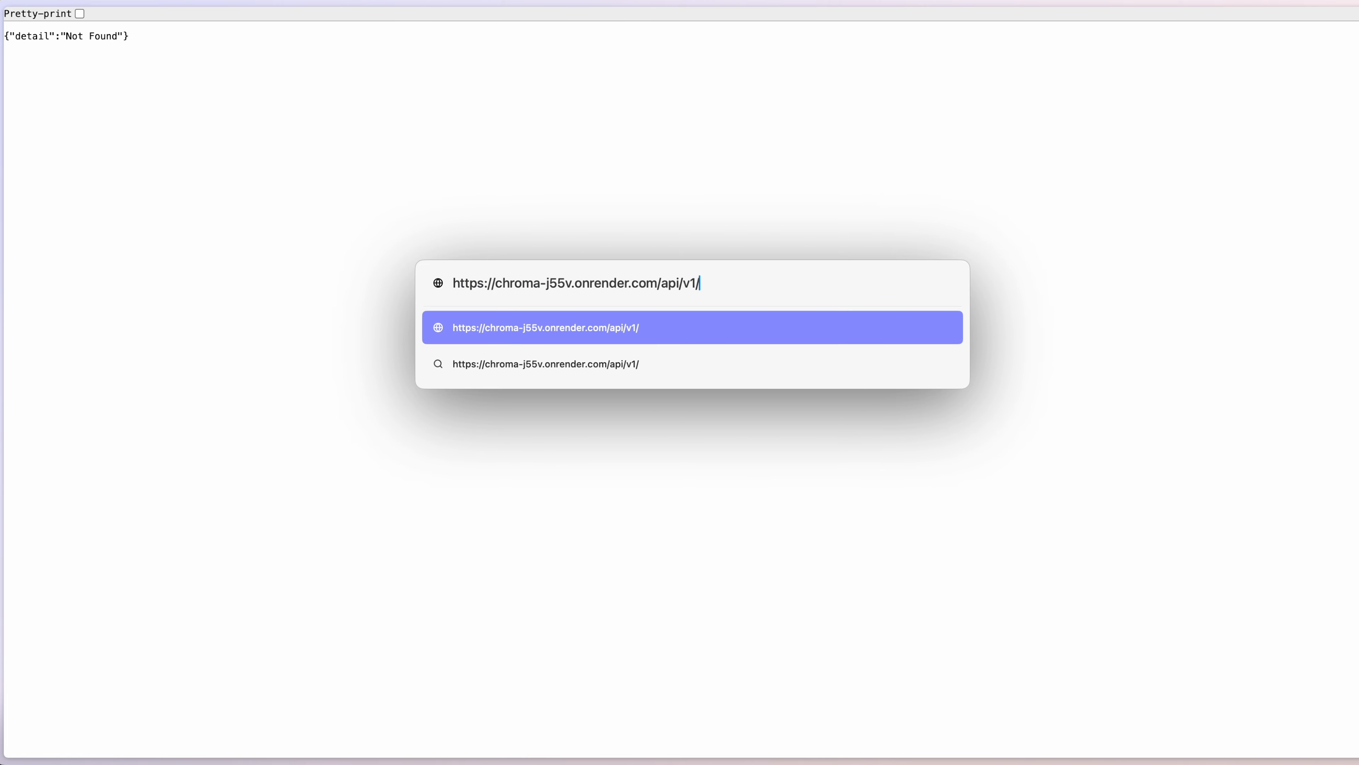
type("heartbeat")
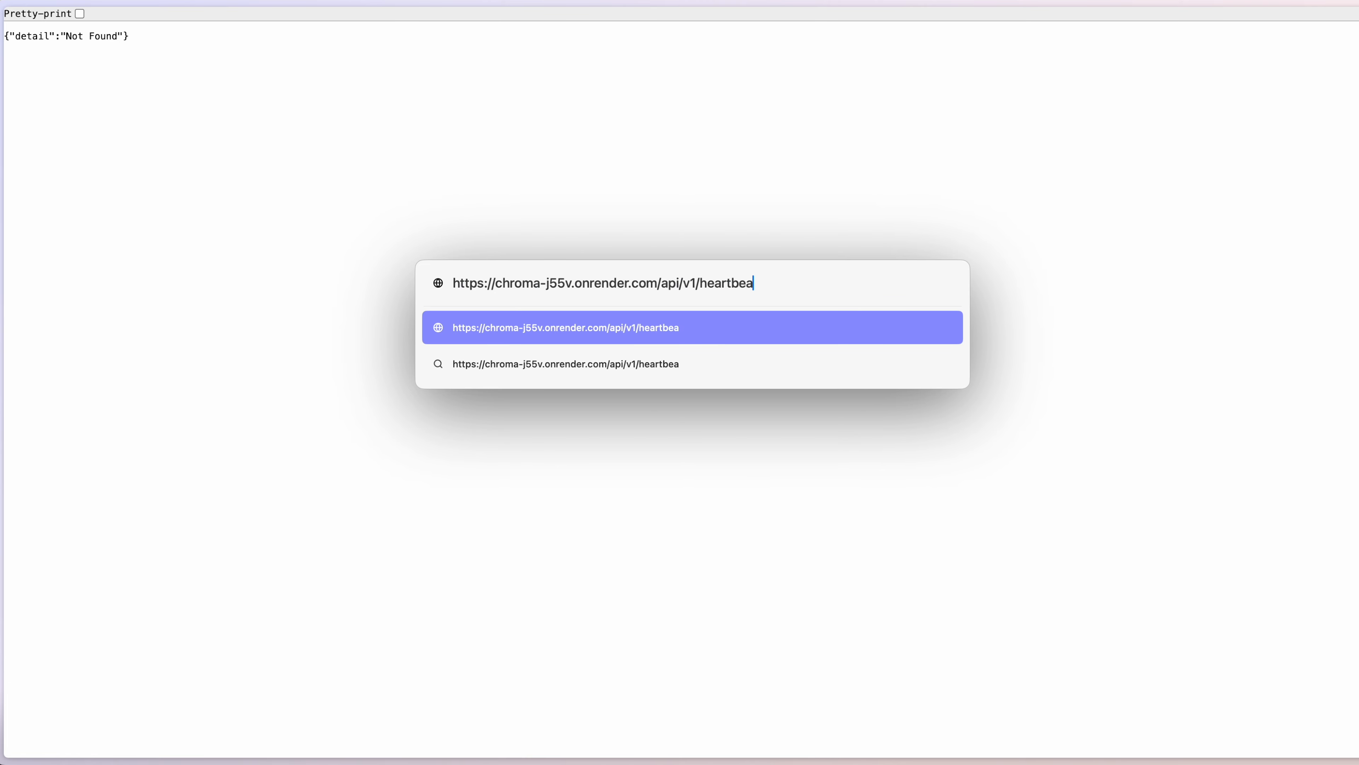
key("Return")
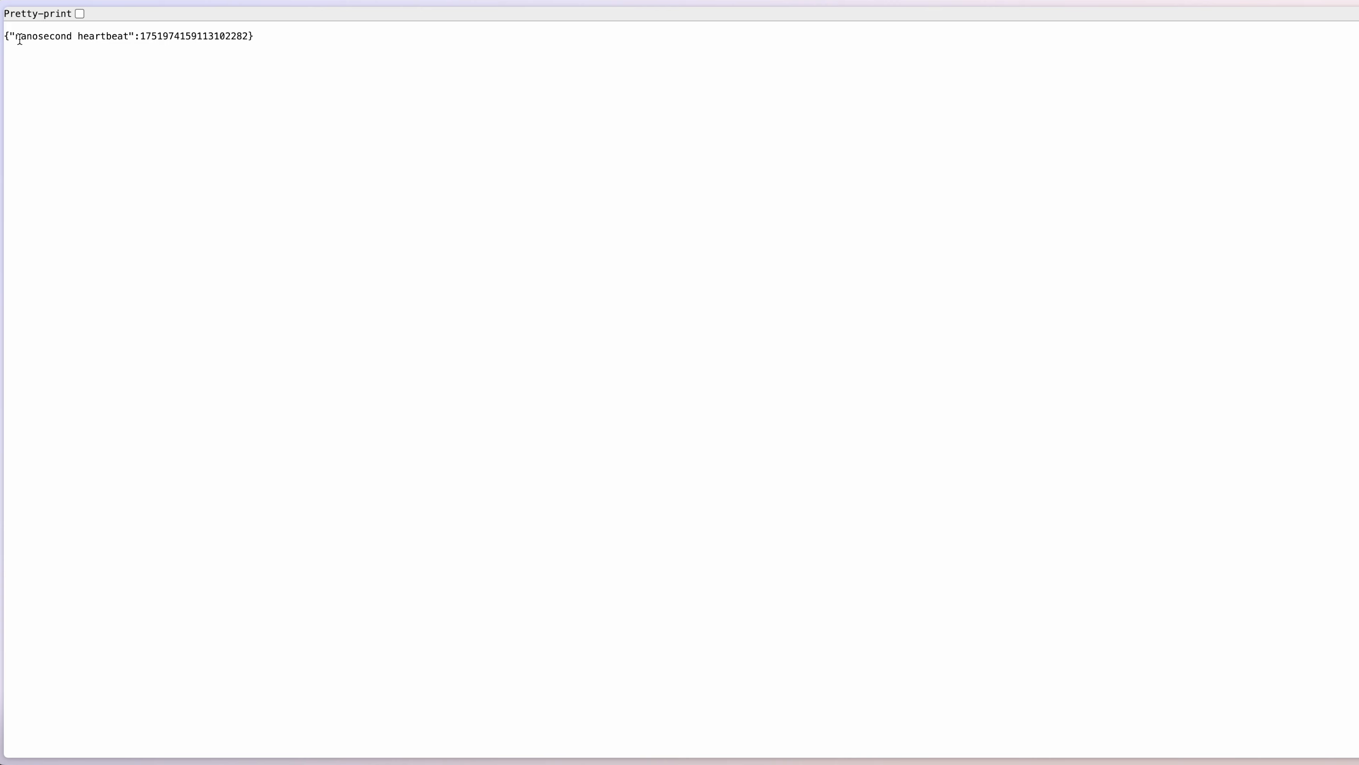
left_click_drag(8, 38, 268, 44)
left_click(266, 39)
key("super+w")
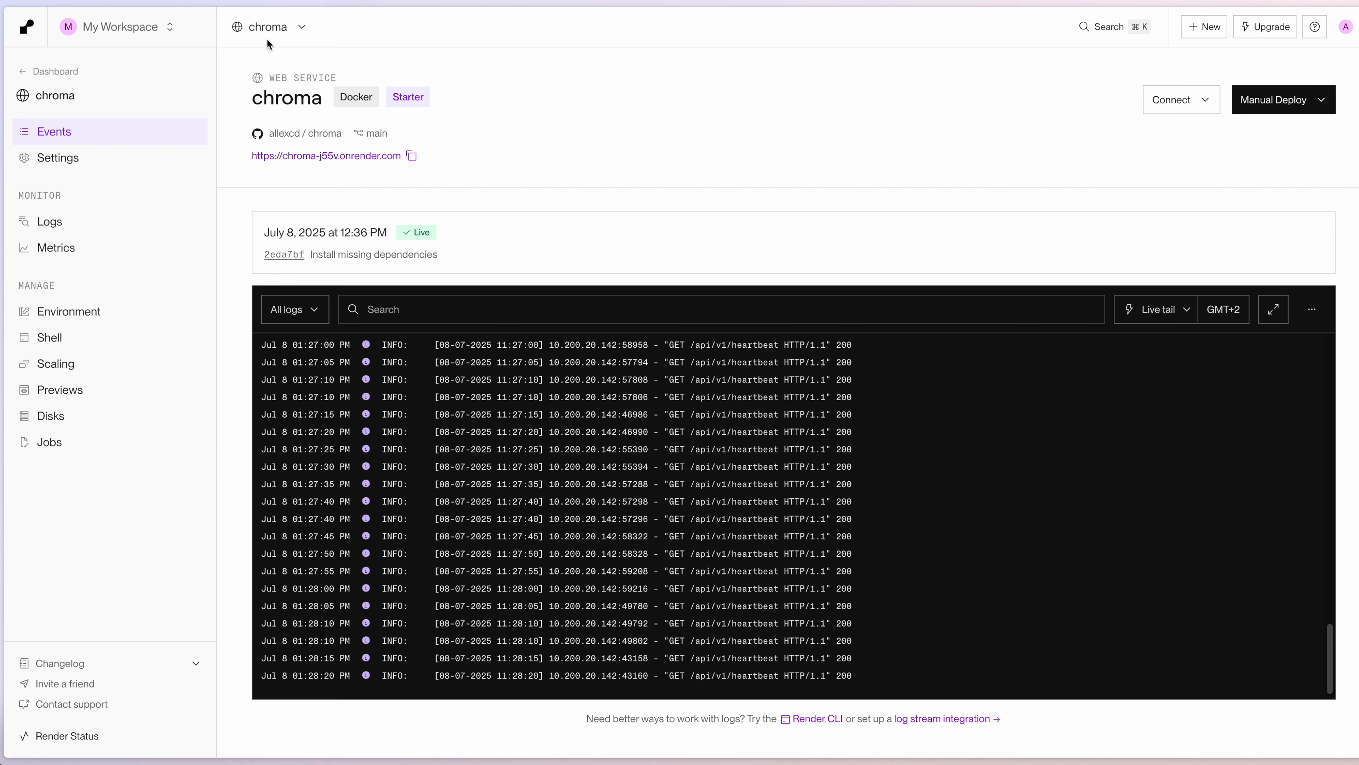